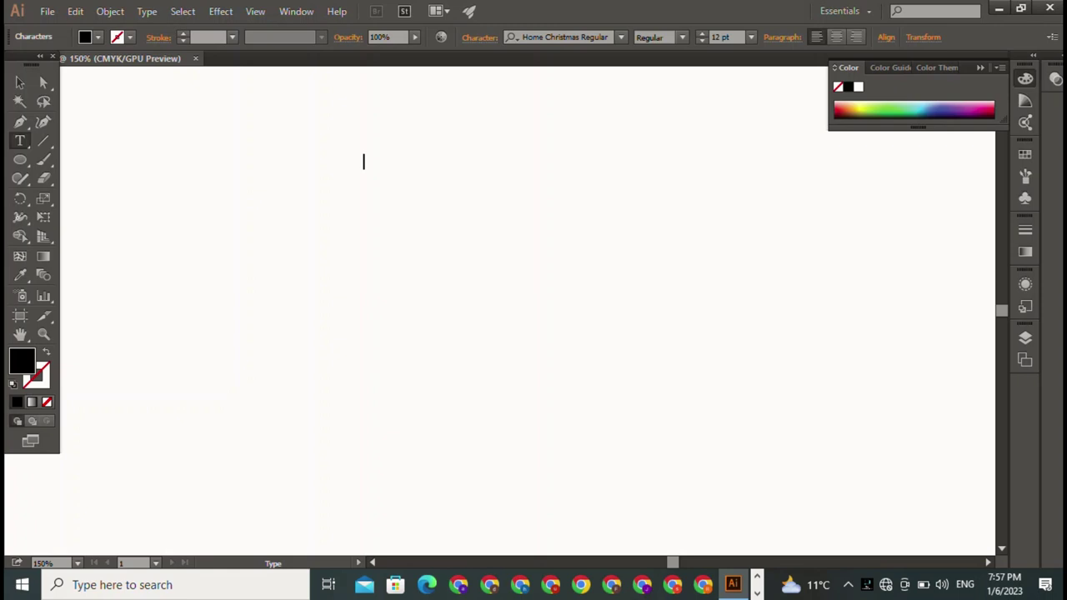
Exit the Type tool and delete the untyped text object, leaving the artboard blank.
{"action": "key", "text": "Escape"}
{"action": "key", "text": "Delete"}
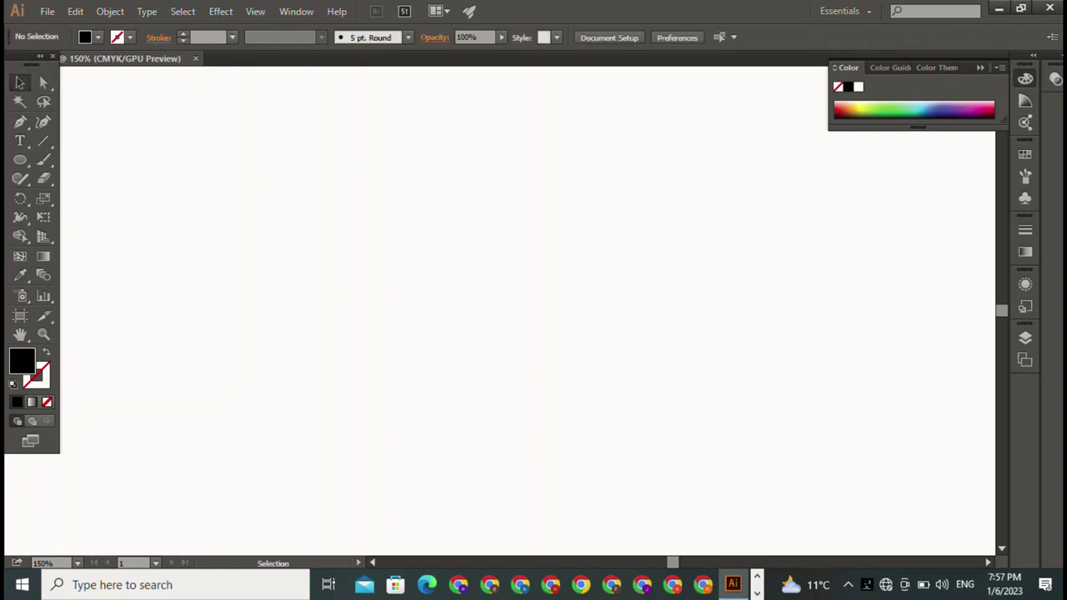
Draw a tall black bar with the Pen tool from four corner points.
{"action": "left_click", "coordinate": [20, 122]}
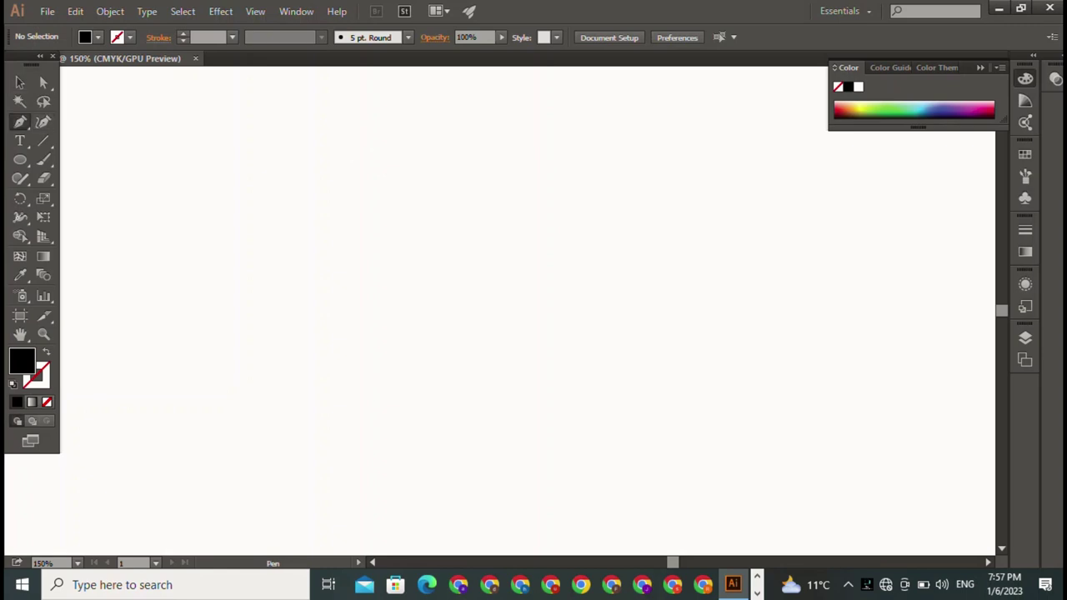
{"action": "left_click", "coordinate": [284, 123]}
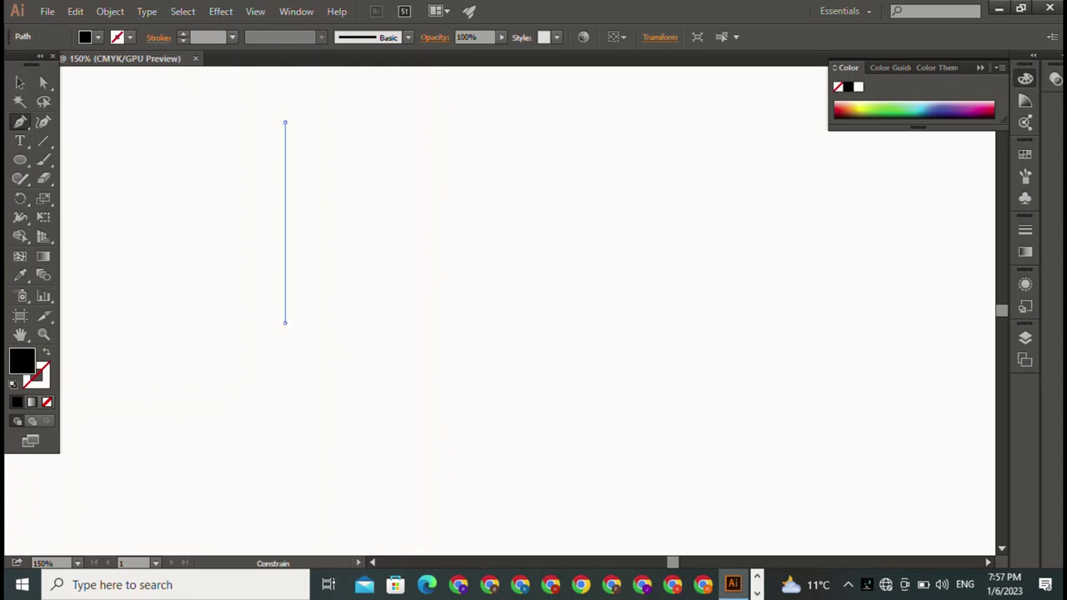
{"action": "left_click", "coordinate": [284, 323]}
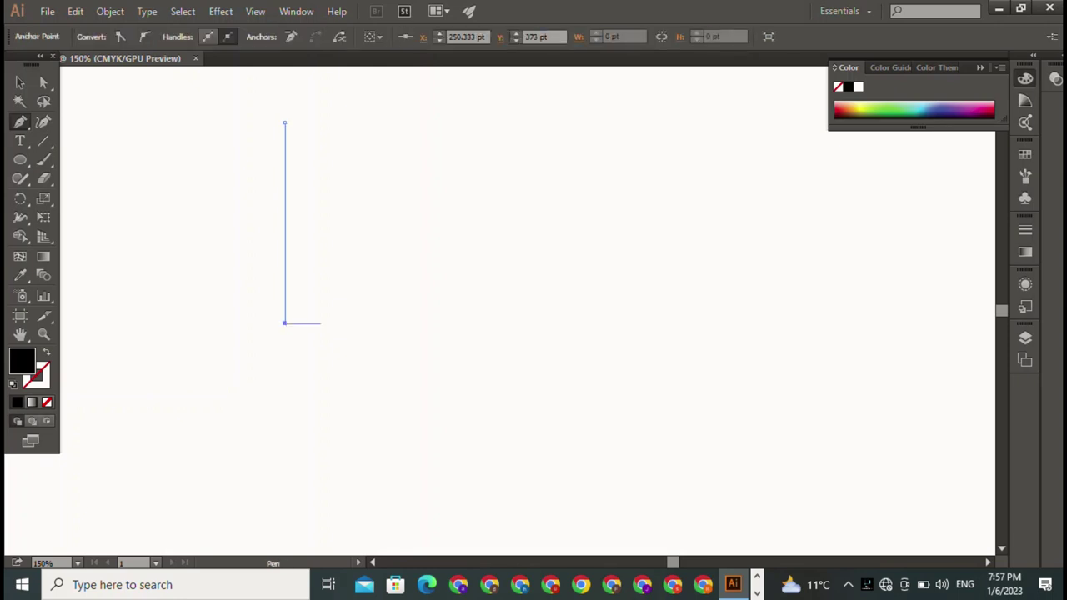
{"action": "left_click", "coordinate": [318, 323]}
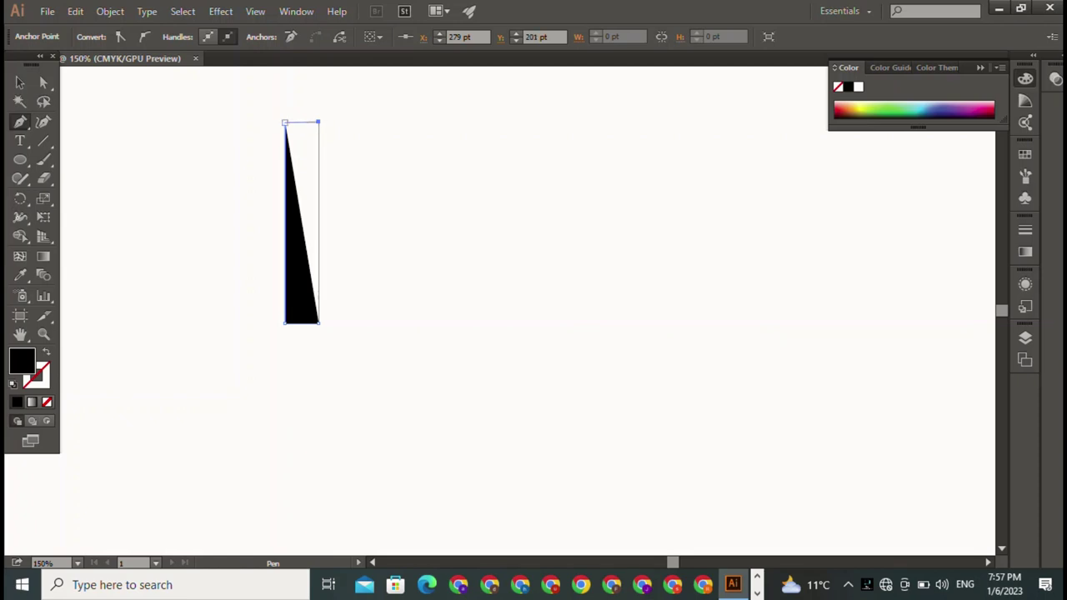
{"action": "left_click", "coordinate": [318, 122]}
{"action": "left_click", "coordinate": [20, 82]}
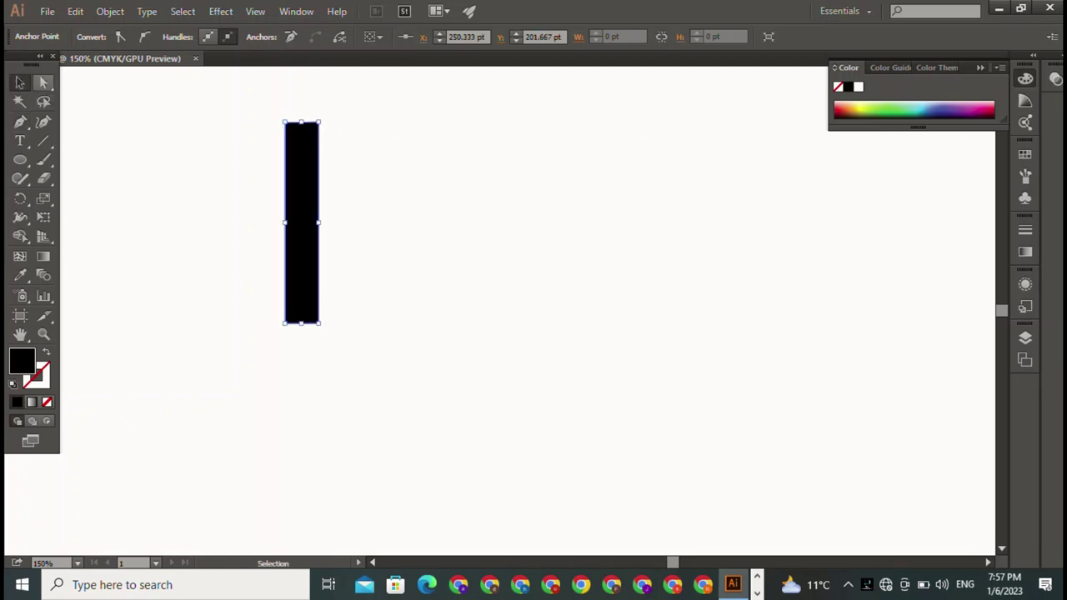
Alt-drag a duplicate of the bar to its right, forming two matching stems.
{"action": "key", "text": "v"}
{"action": "key", "text": "ctrl+shift+a"}
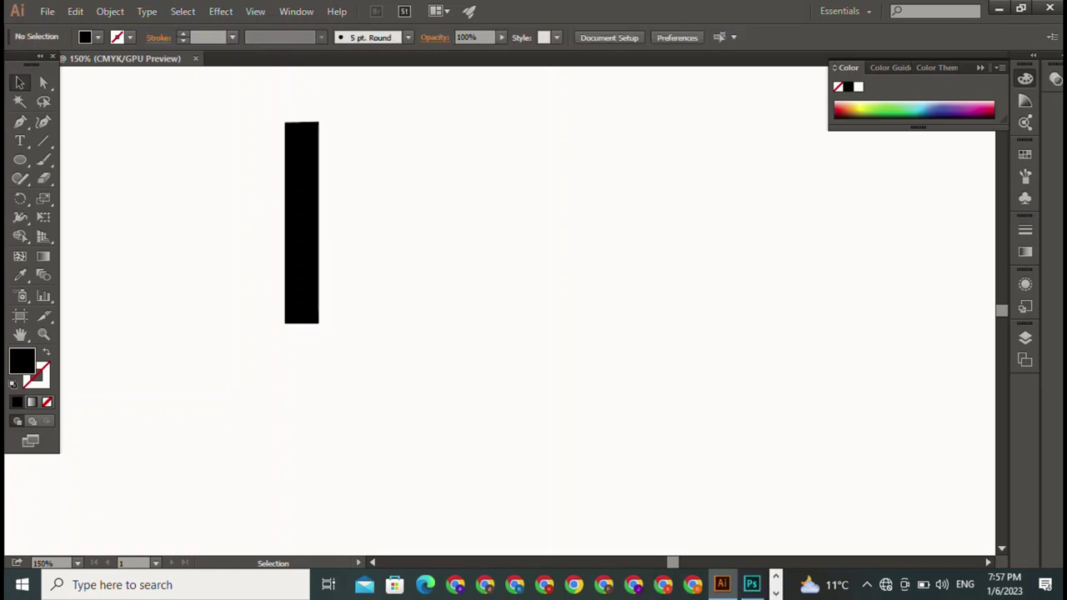
{"action": "key", "text": "ctrl+a"}
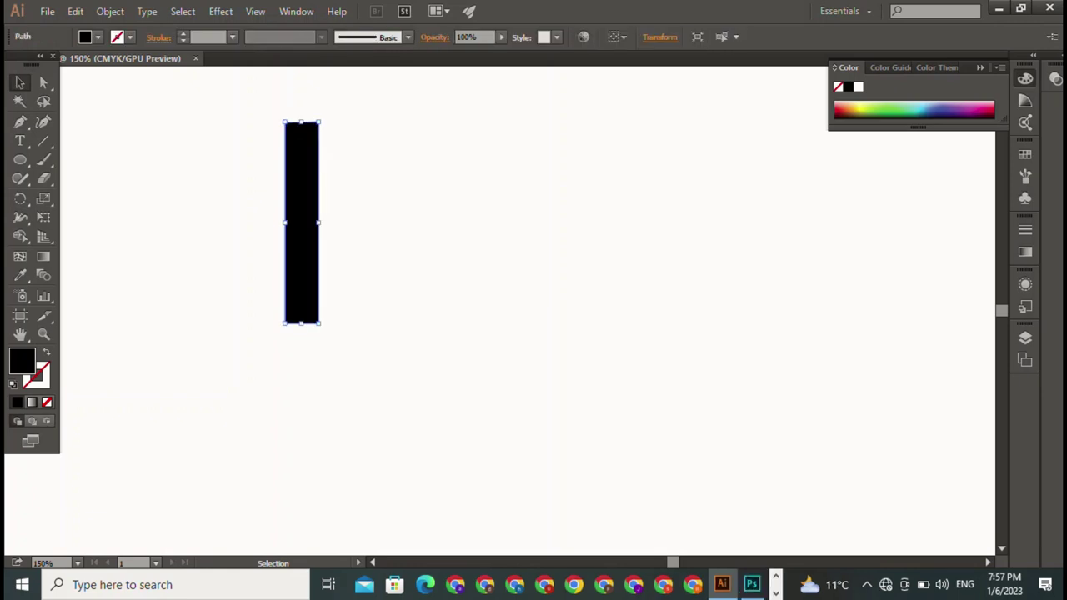
{"action": "left_click_drag", "start_coordinate": [302, 223], "coordinate": [401, 223]}
{"action": "left_click_drag", "start_coordinate": [262, 107], "coordinate": [472, 200]}
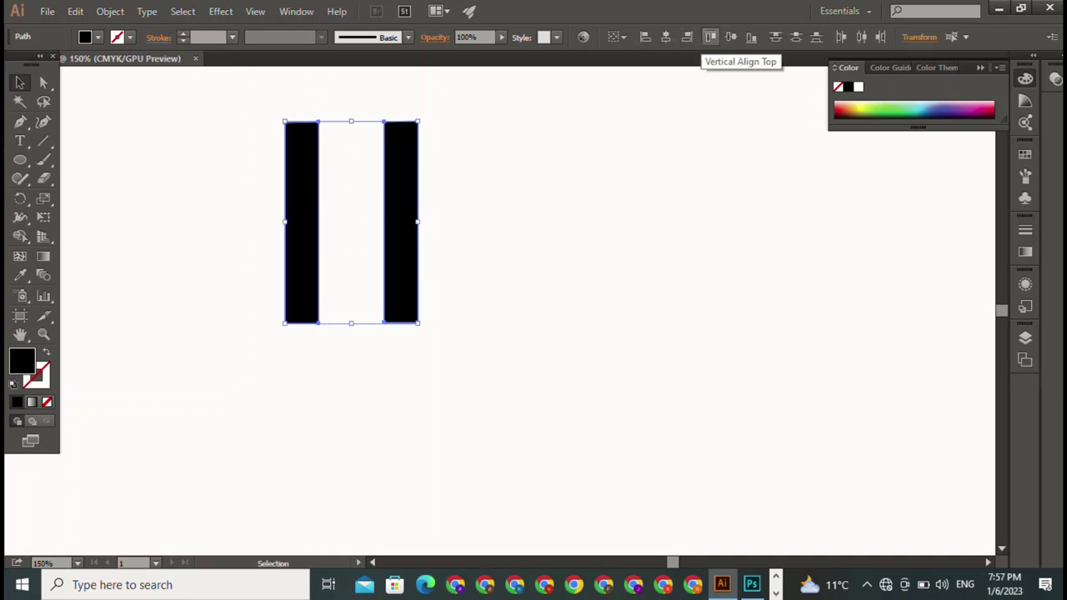
{"action": "key", "text": "ctrl+shift+a"}
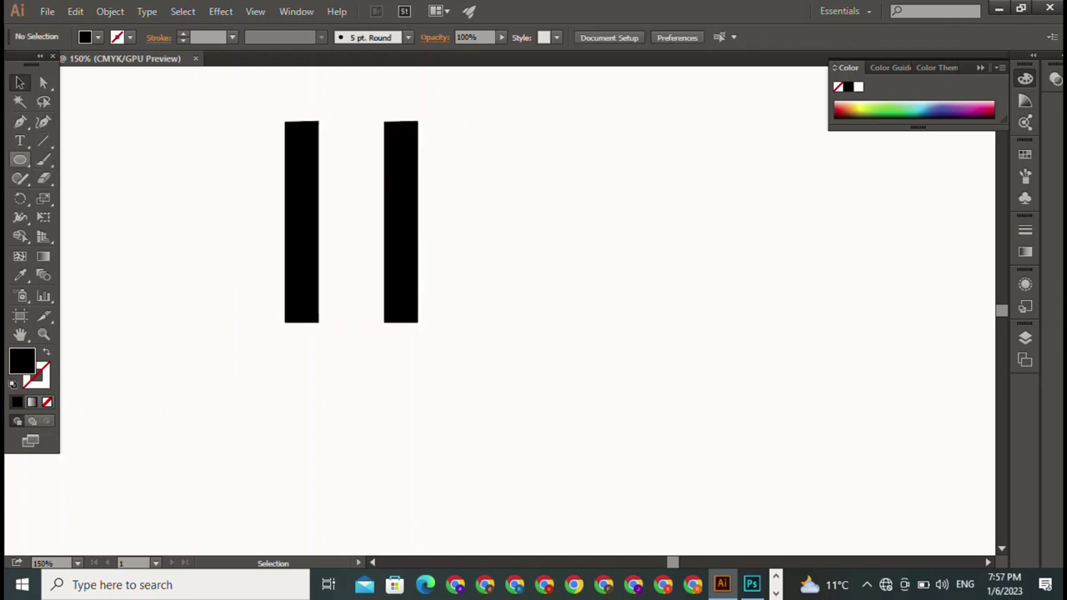
Draw a thin horizontal rectangle and place it between the two stems as a crossbar.
{"action": "left_click_drag", "start_coordinate": [20, 159], "coordinate": [67, 160]}
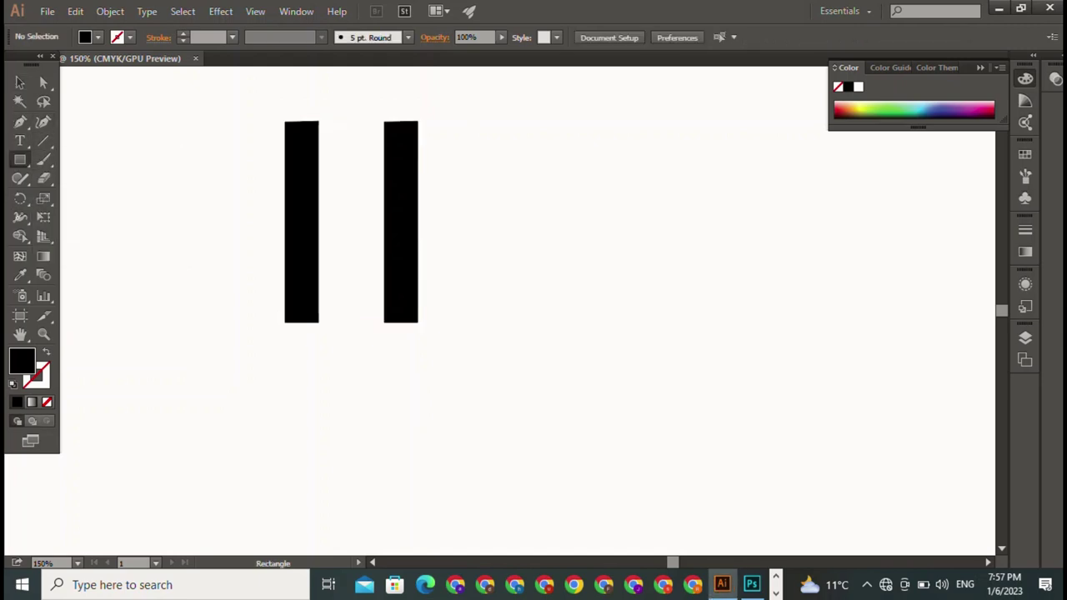
{"action": "mouse_move", "coordinate": [135, 145]}
{"action": "left_mouse_down"}
{"action": "mouse_move", "coordinate": [253, 152]}
{"action": "mouse_move", "coordinate": [257, 163]}
{"action": "left_mouse_up"}
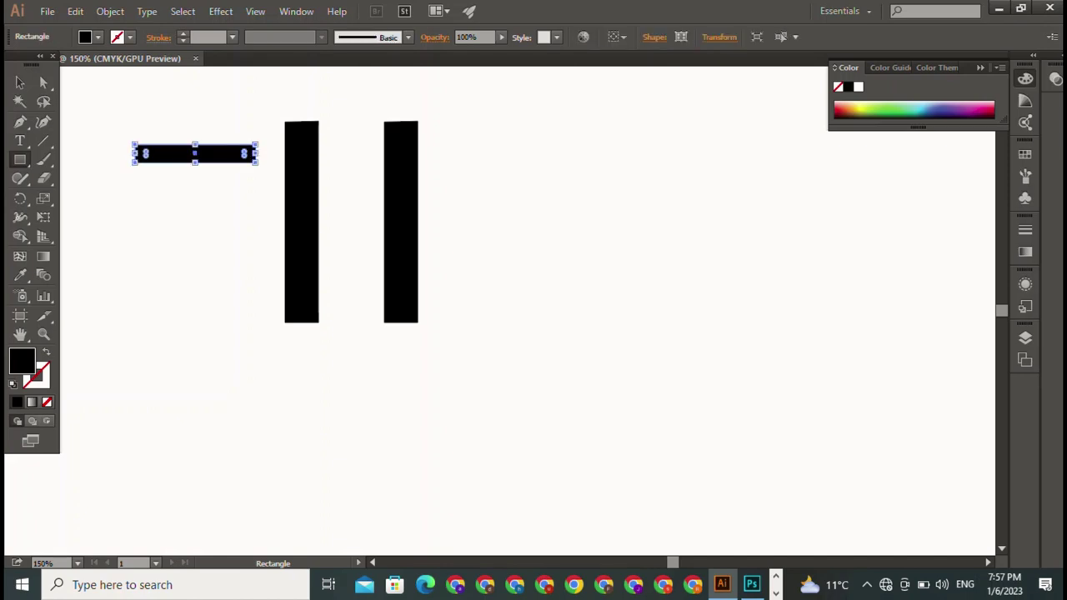
{"action": "left_click", "coordinate": [319, 217]}
{"action": "left_click", "coordinate": [574, 319]}
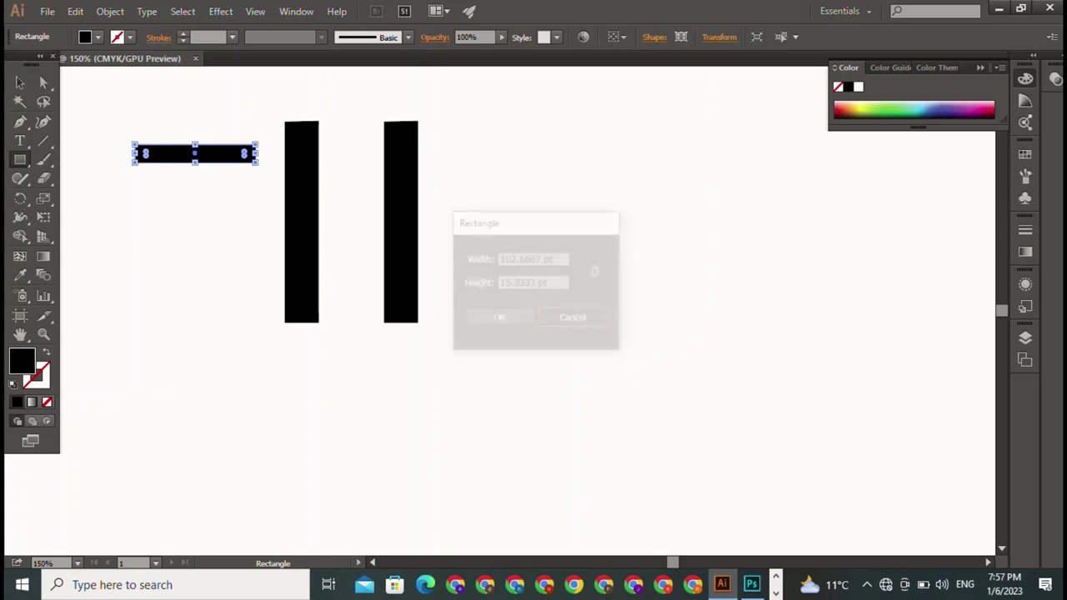
{"action": "left_click", "coordinate": [21, 82]}
{"action": "left_click_drag", "start_coordinate": [194, 154], "coordinate": [351, 213]}
Select the three H pieces, move them lower and right, and group them.
{"action": "key", "text": "ctrl+shift+a"}
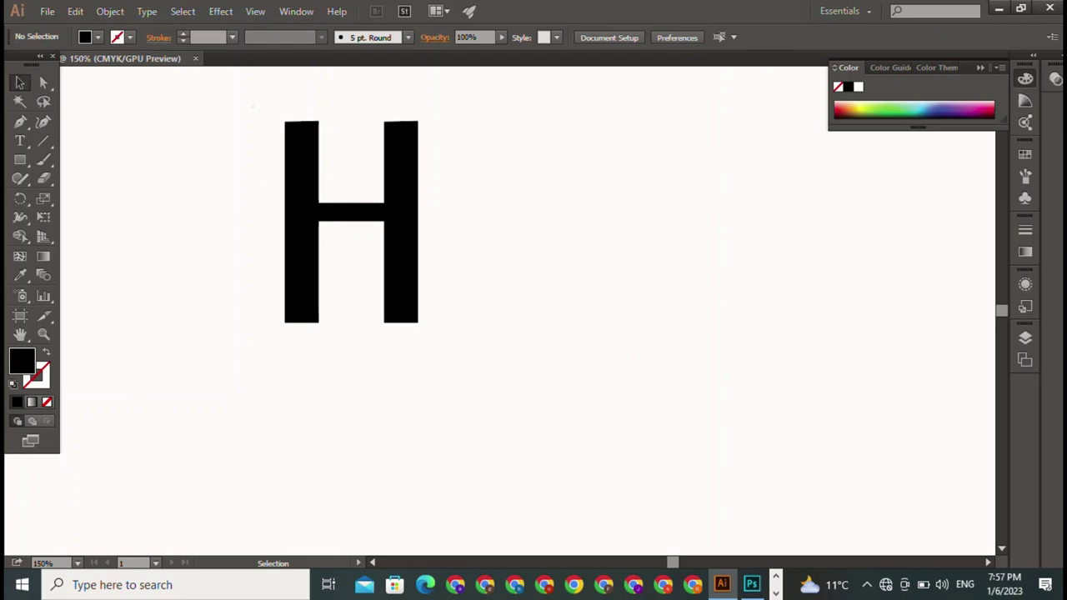
{"action": "left_click_drag", "start_coordinate": [250, 107], "coordinate": [498, 310]}
{"action": "left_click_drag", "start_coordinate": [351, 250], "coordinate": [418, 349]}
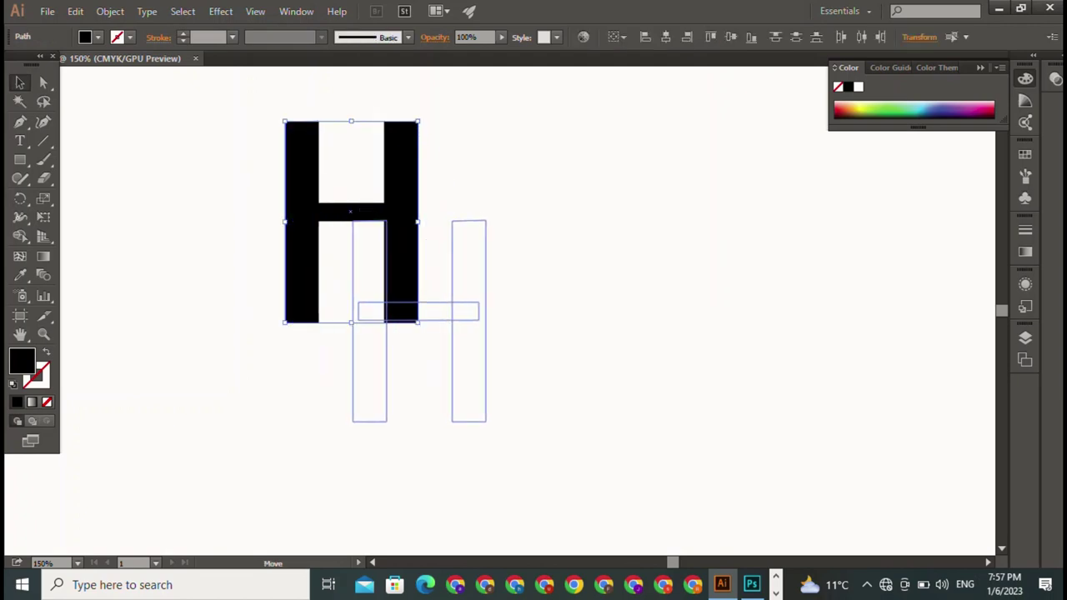
{"action": "key", "text": "a"}
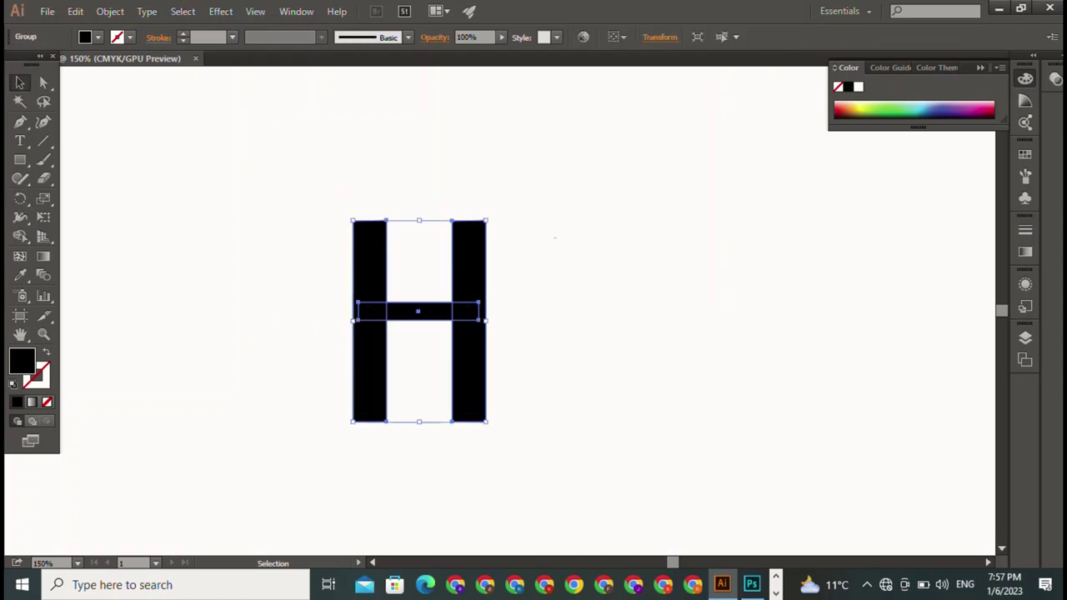
{"action": "key", "text": "ctrl+shift+a"}
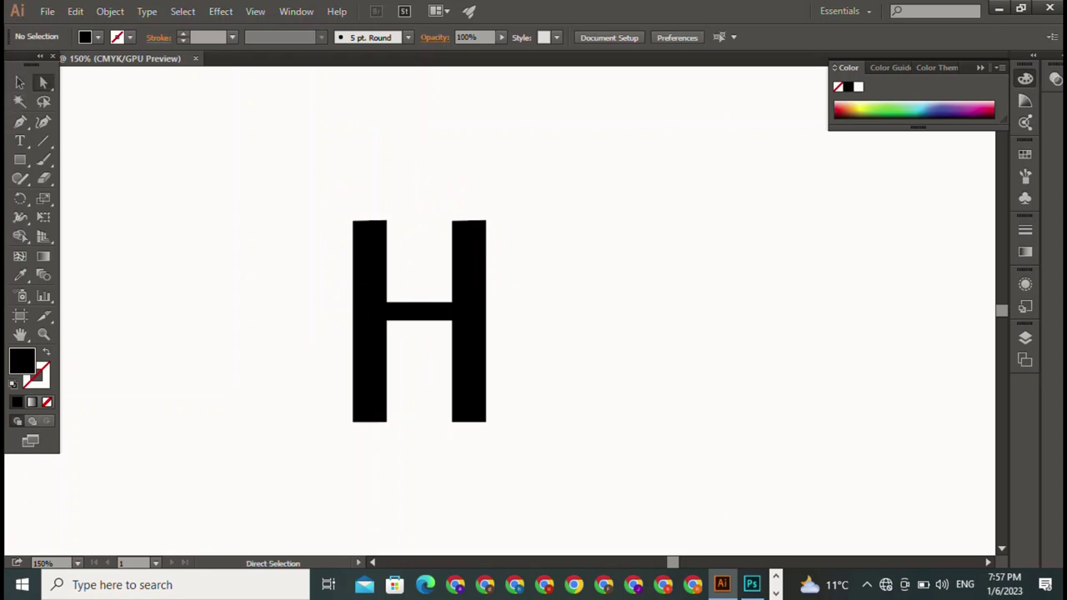
Round one top corner on each H stem by dragging its corner widget.
{"action": "left_click_drag", "start_coordinate": [501, 233], "coordinate": [462, 243]}
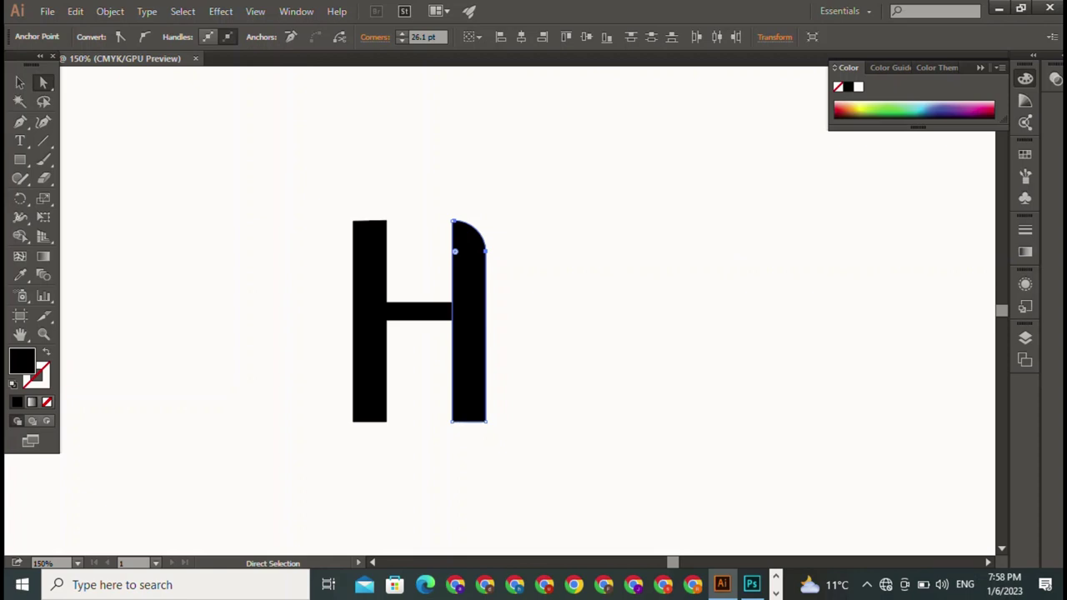
{"action": "left_click_drag", "start_coordinate": [383, 226], "coordinate": [354, 254]}
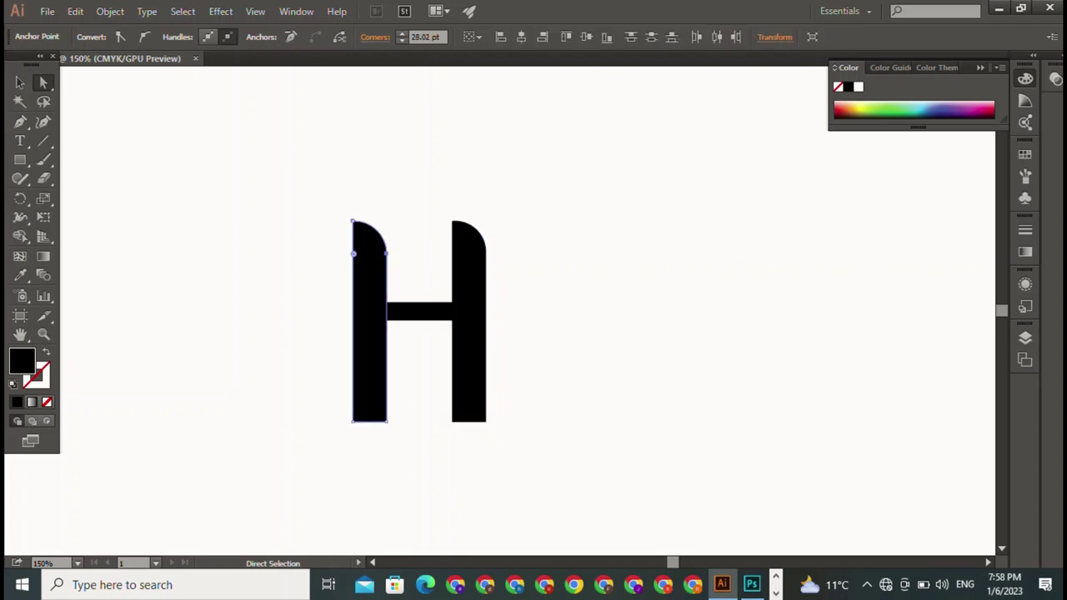
{"action": "left_click", "coordinate": [468, 350]}
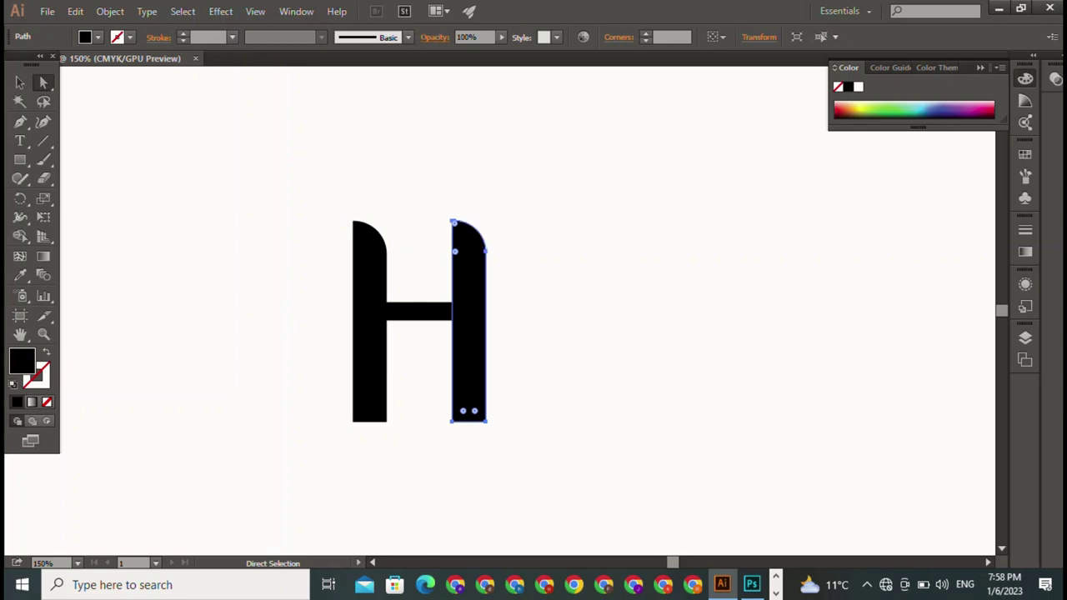
{"action": "left_click_drag", "start_coordinate": [471, 261], "coordinate": [477, 209]}
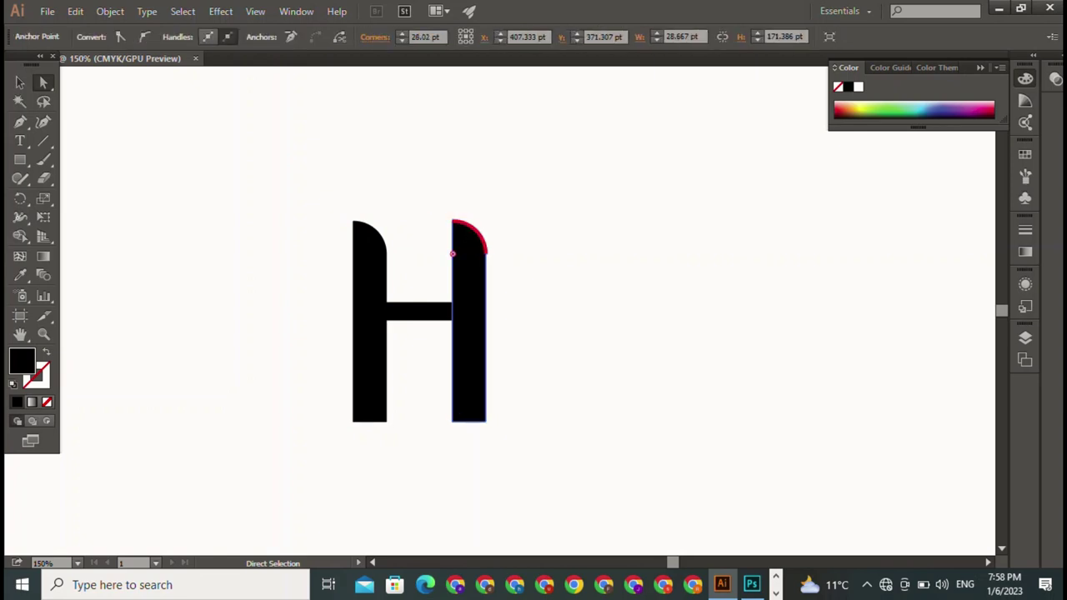
{"action": "key", "text": "ctrl+shift+a"}
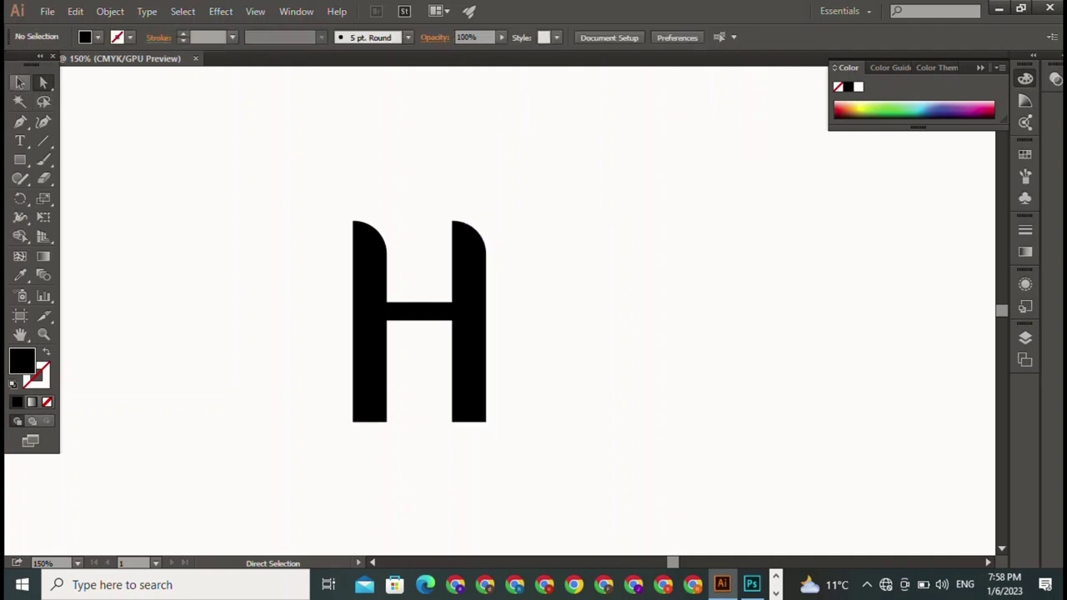
Cycle through the Pen, Rectangle and Selection tools, then select and deselect the H.
{"action": "key", "text": "v"}
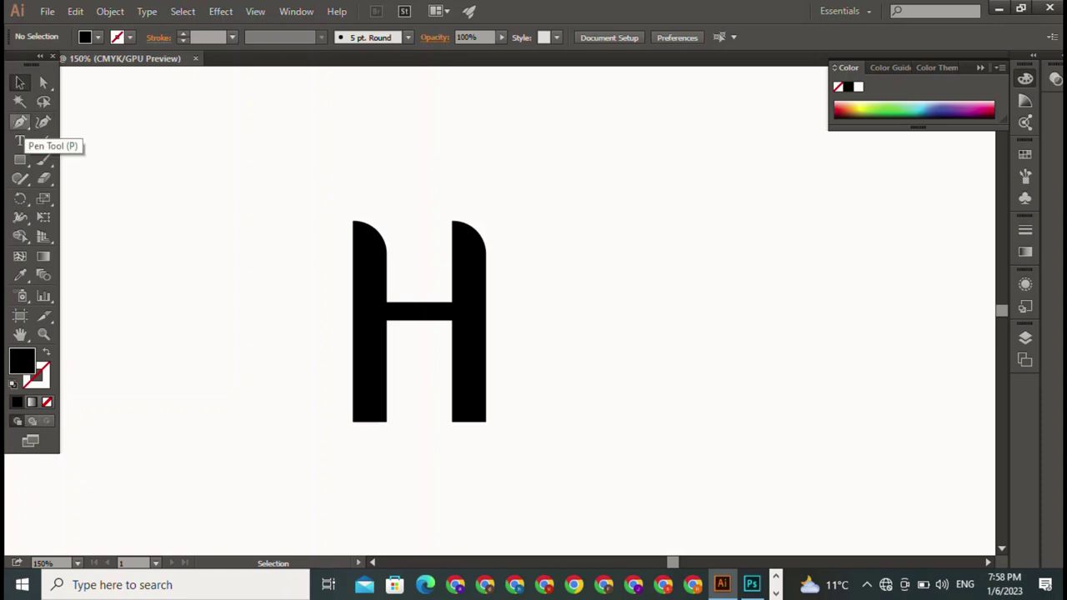
{"action": "left_click", "coordinate": [20, 122]}
{"action": "left_click", "coordinate": [20, 159]}
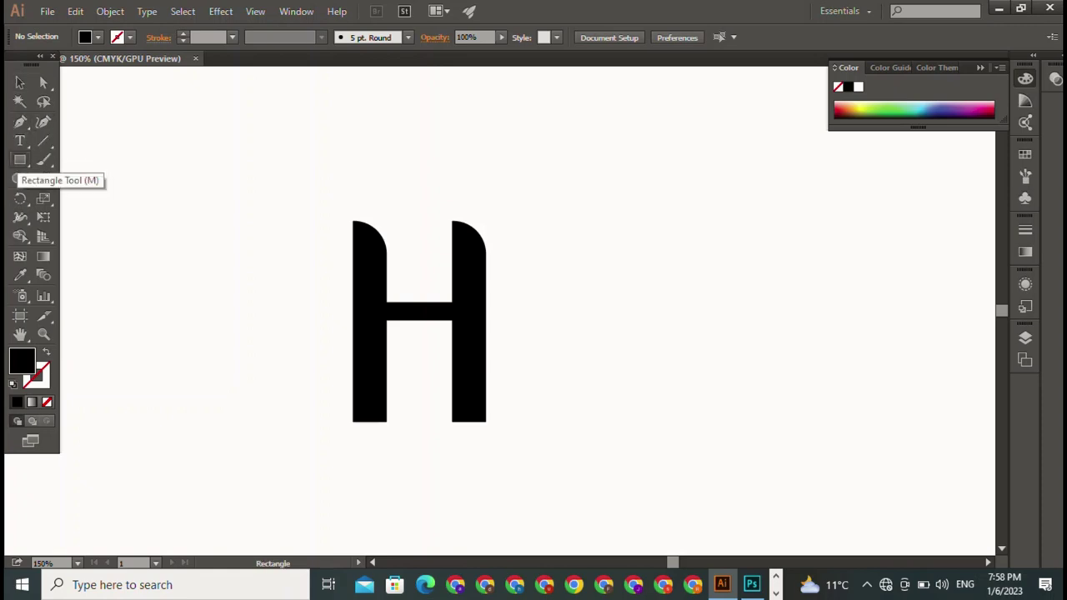
{"action": "key", "text": "v"}
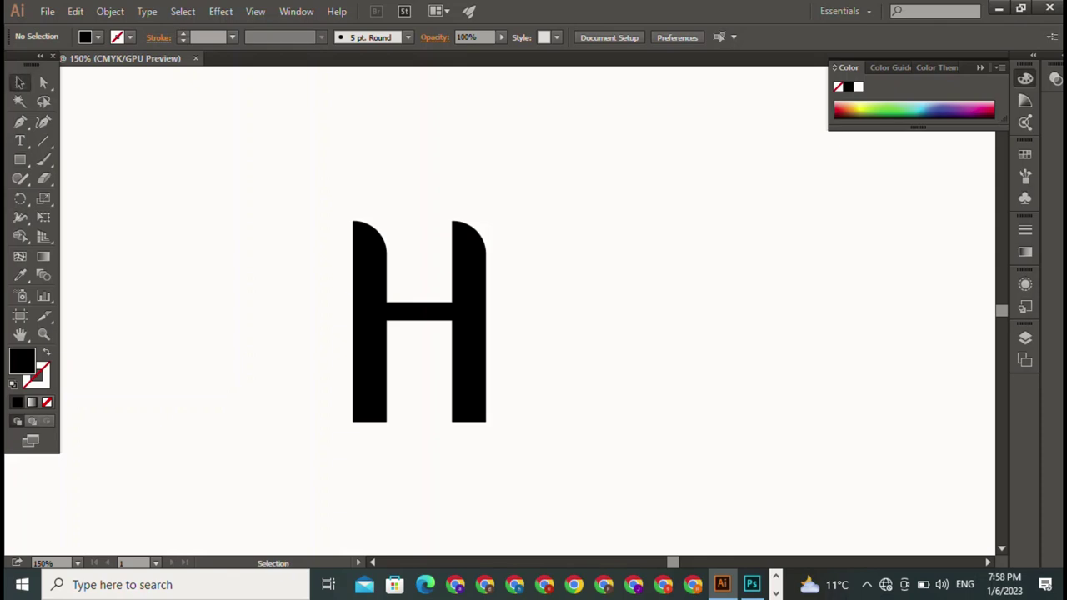
{"action": "key", "text": "ctrl+a"}
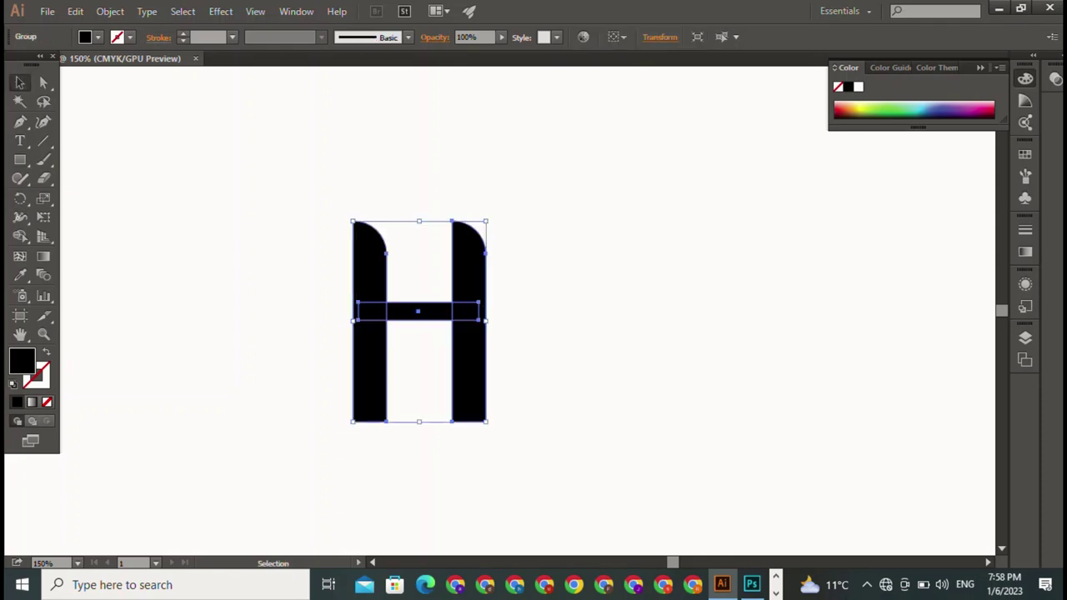
{"action": "key", "text": "ctrl+shift+a"}
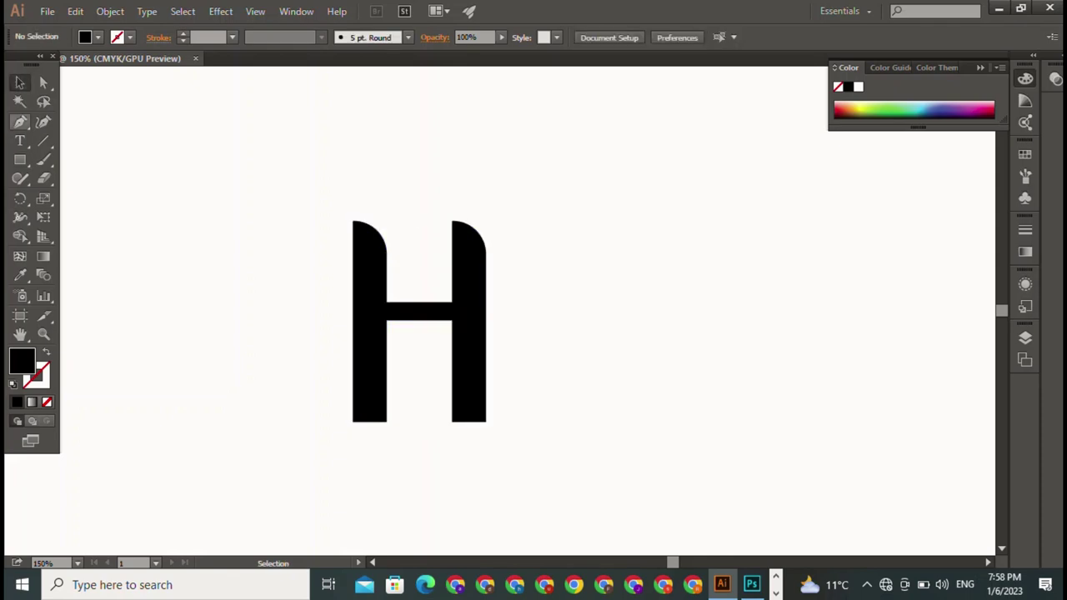
Draw a tall black I bar at the upper left with the Pen tool, closing it on the first anchor.
{"action": "key", "text": "p"}
{"action": "left_click_drag", "start_coordinate": [141, 112], "coordinate": [141, 284]}
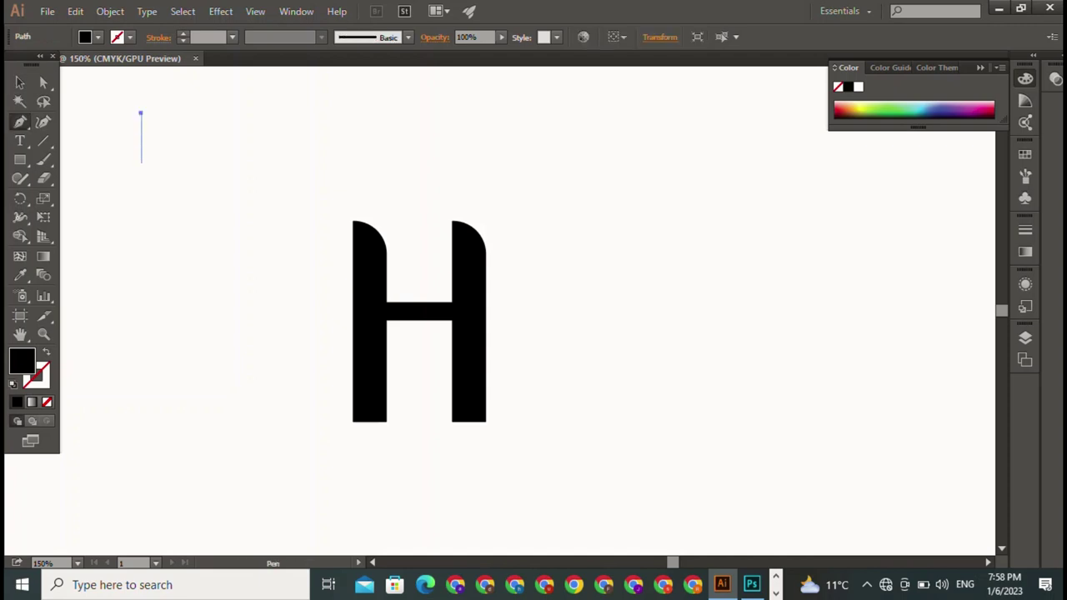
{"action": "left_click", "coordinate": [141, 113]}
{"action": "left_click", "coordinate": [141, 310]}
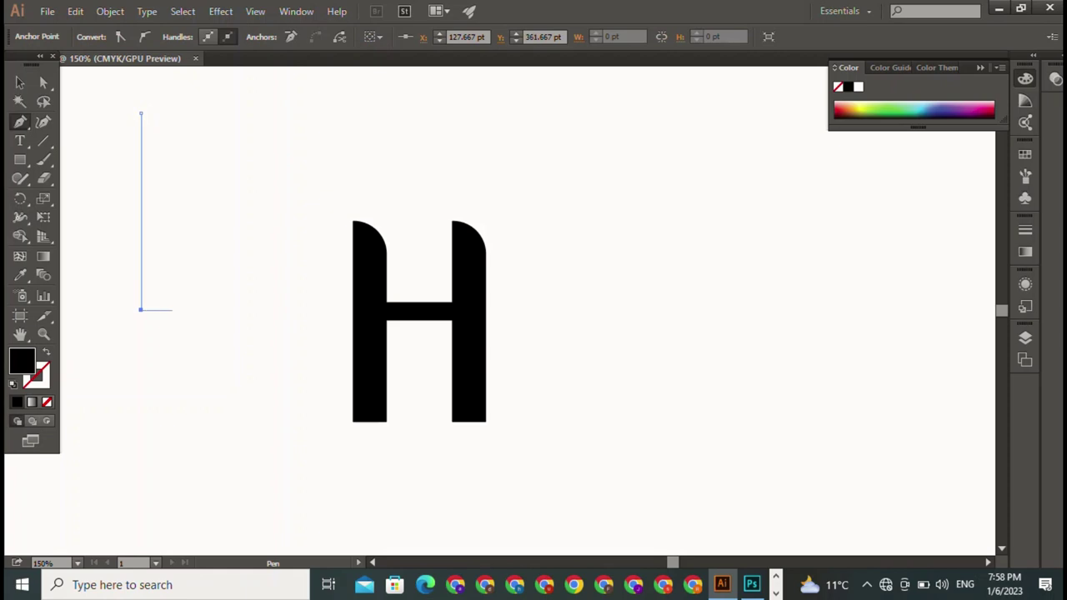
{"action": "left_click", "coordinate": [172, 310]}
{"action": "left_click", "coordinate": [172, 111]}
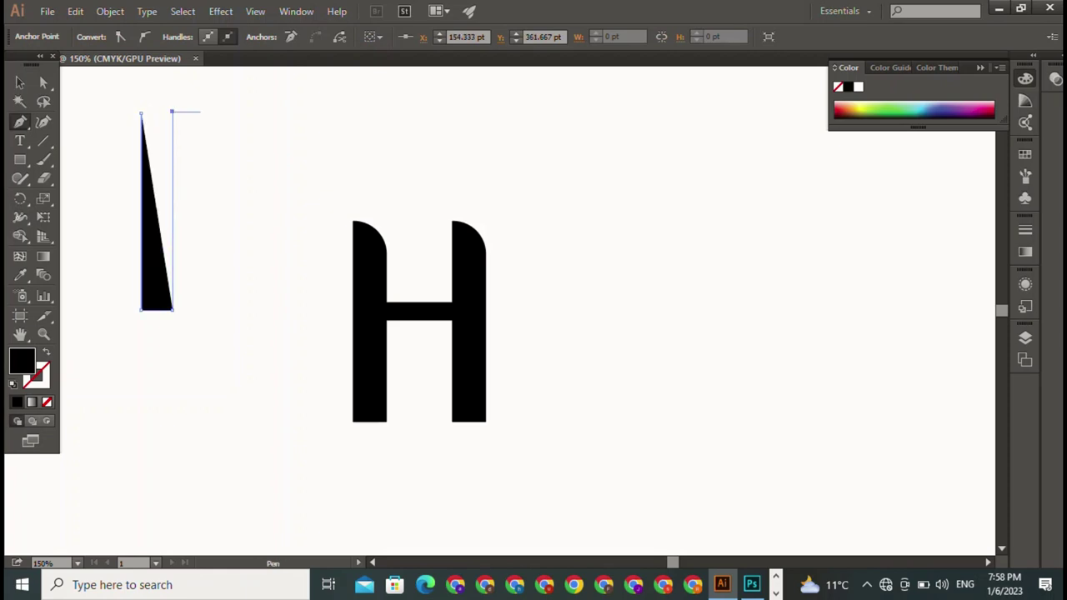
{"action": "left_click", "coordinate": [142, 113]}
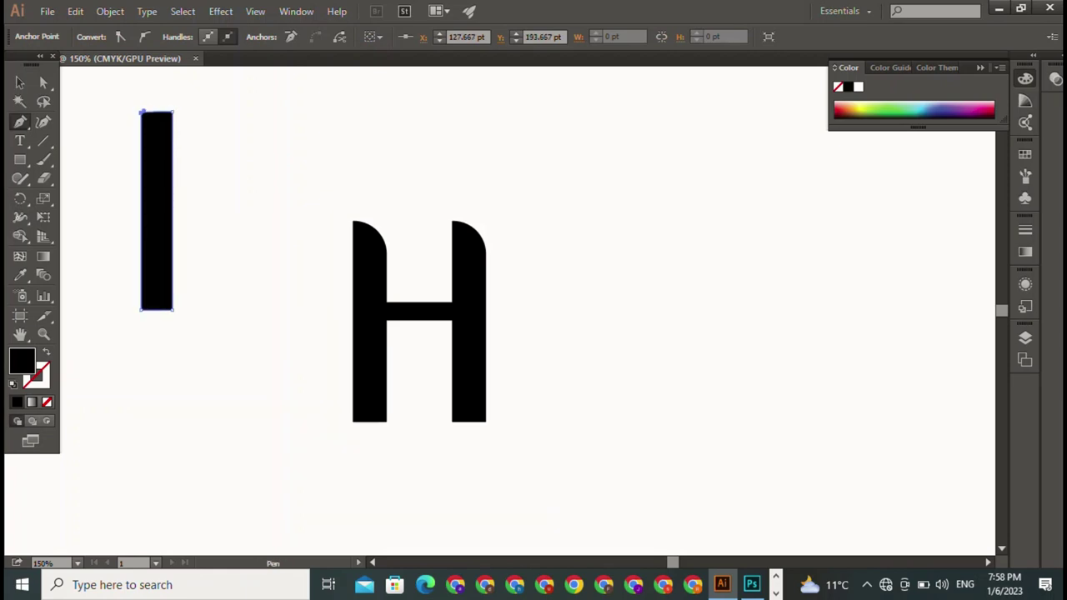
{"action": "key", "text": "ctrl+z"}
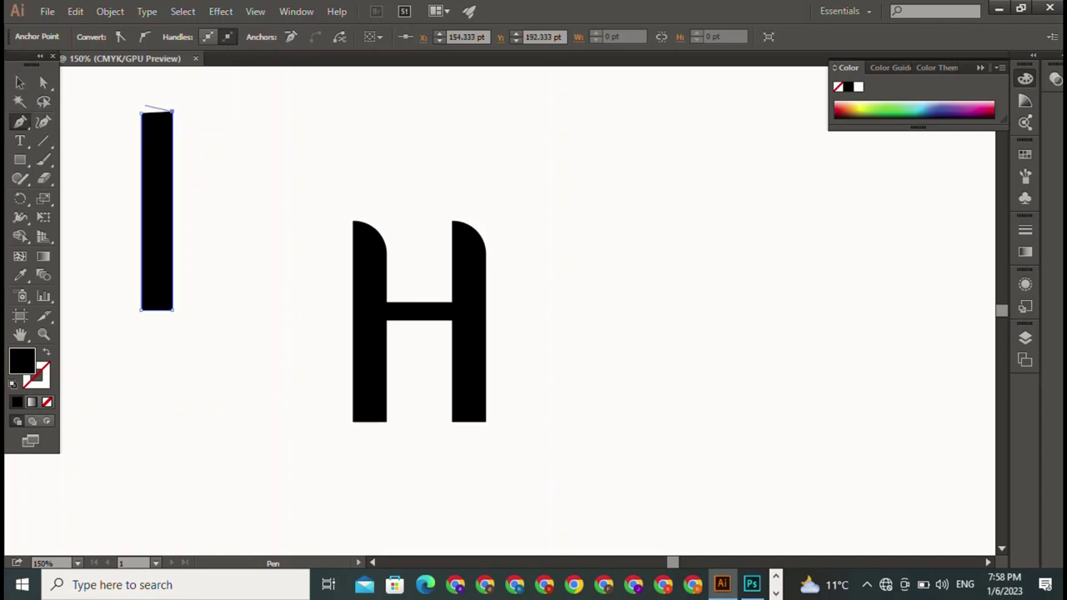
{"action": "left_click", "coordinate": [142, 113]}
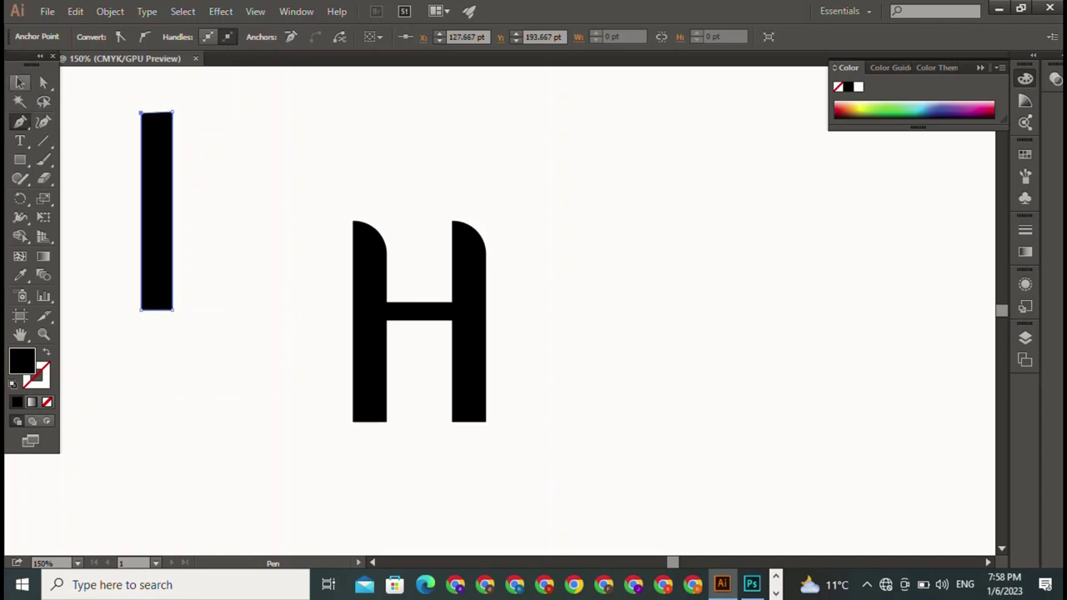
Move the I bar just right of the H and top-align it with the H.
{"action": "left_click", "coordinate": [20, 83]}
{"action": "key", "text": "ctrl+shift+a"}
{"action": "left_click_drag", "start_coordinate": [157, 208], "coordinate": [522, 328]}
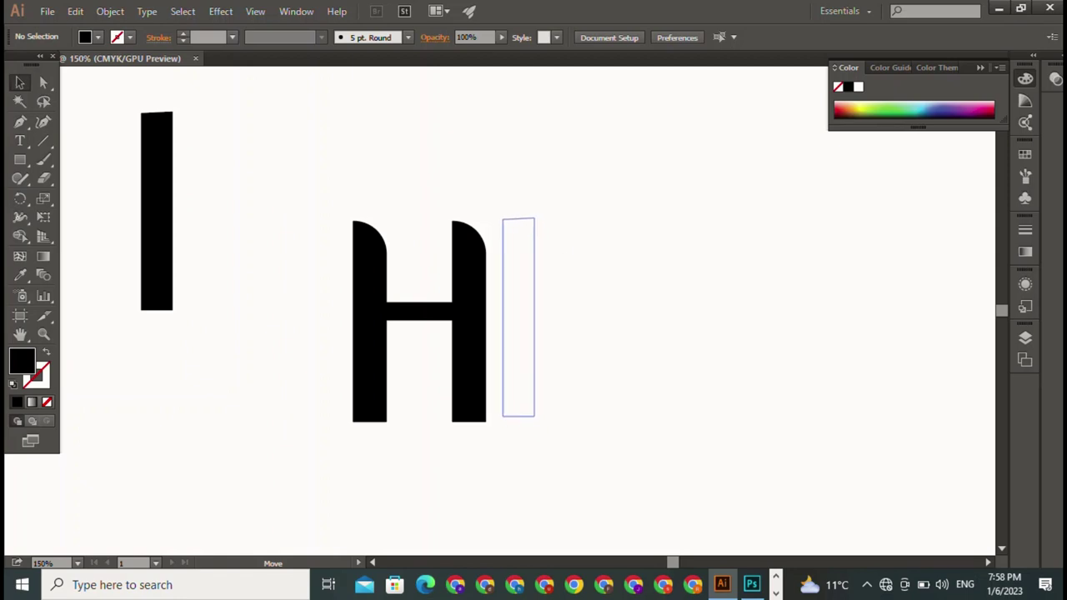
{"action": "left_click_drag", "start_coordinate": [522, 328], "coordinate": [518, 322]}
{"action": "key", "text": "ctrl+a"}
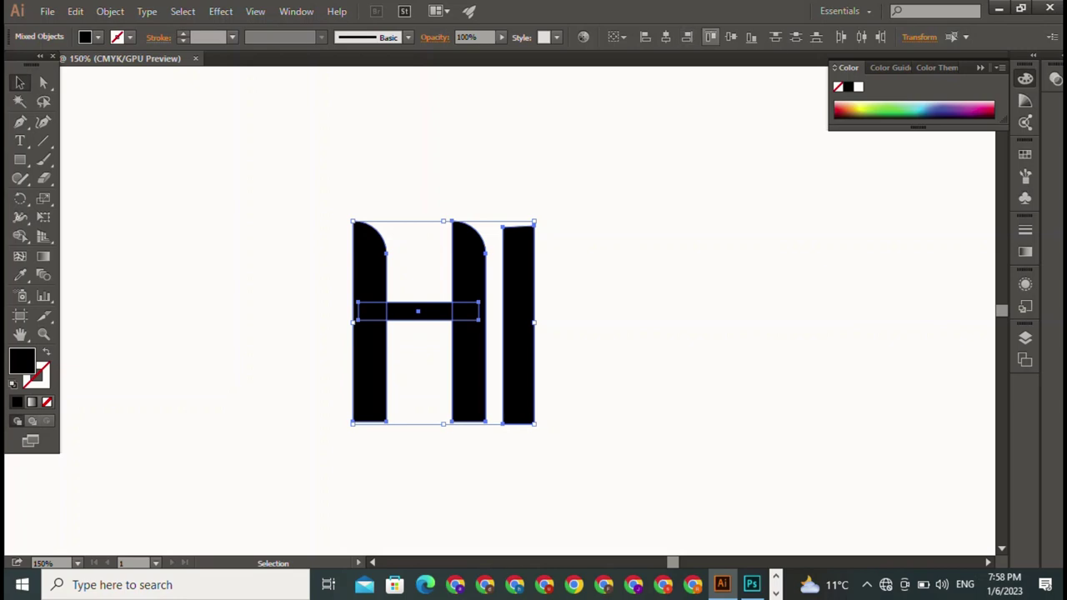
{"action": "left_click", "coordinate": [710, 36]}
{"action": "key", "text": "ctrl+shift+a"}
Try lowering the I bar's top-left corner into a slant, then undo it.
{"action": "left_click", "coordinate": [517, 321]}
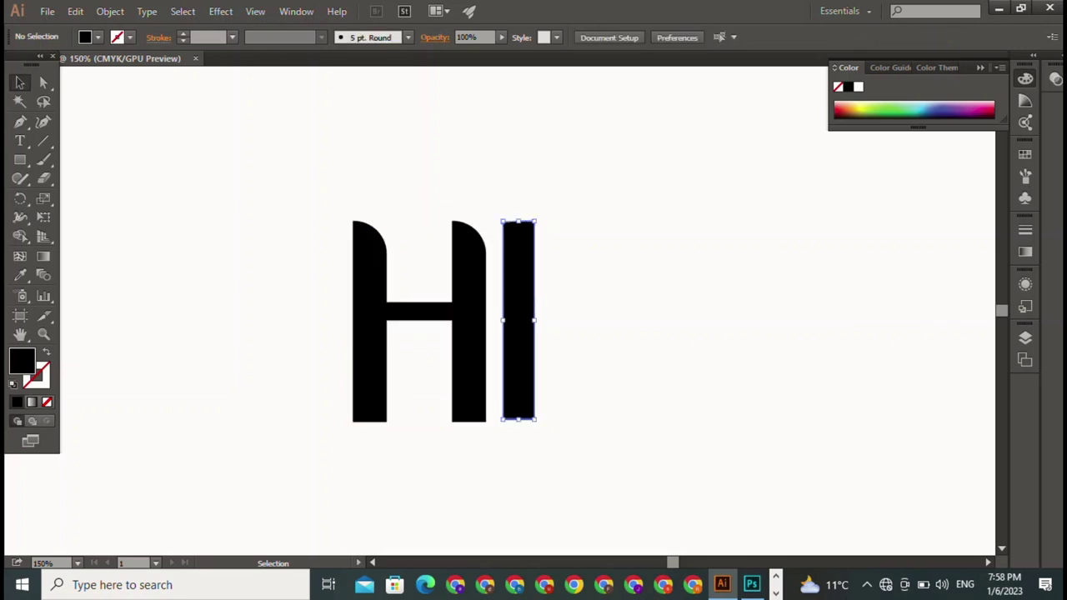
{"action": "left_click_drag", "start_coordinate": [503, 221], "coordinate": [503, 224]}
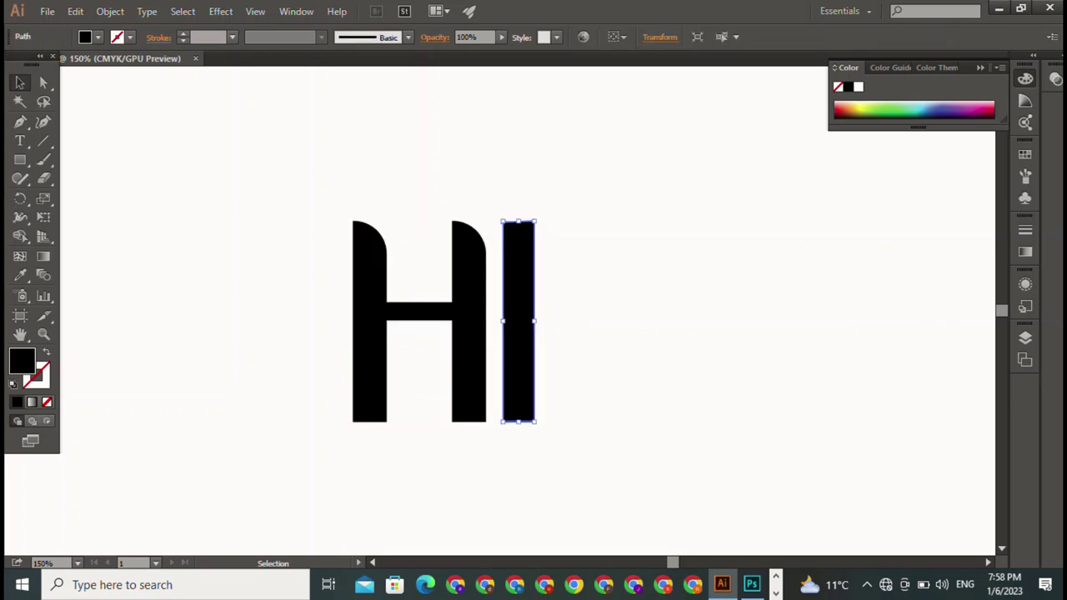
{"action": "key", "text": "ctrl+shift+a"}
{"action": "key", "text": "ctrl+z"}
{"action": "left_click", "coordinate": [20, 121]}
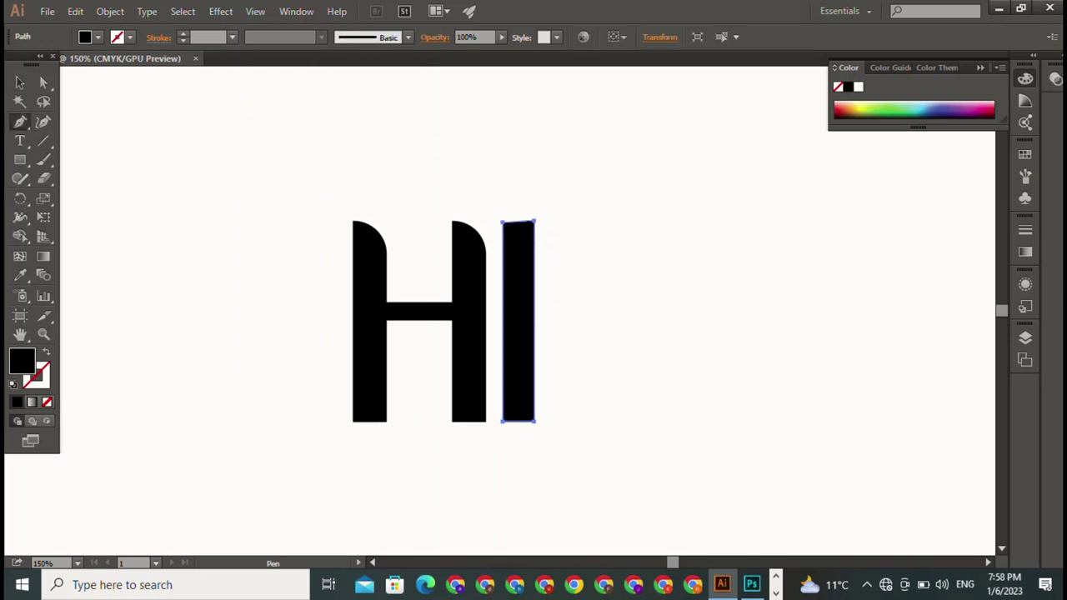
{"action": "left_click", "coordinate": [122, 145]}
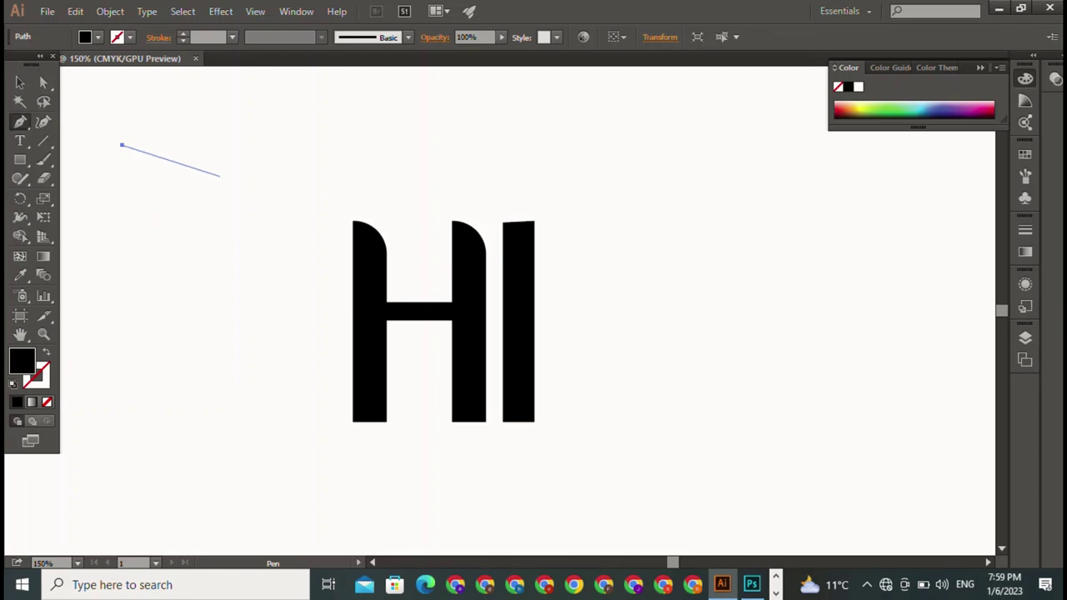
Attempt curved Pen points for a new shape, undoing the failed attempts.
{"action": "mouse_move", "coordinate": [164, 279]}
{"action": "left_mouse_down"}
{"action": "mouse_move", "coordinate": [112, 369]}
{"action": "mouse_move", "coordinate": [138, 338]}
{"action": "left_mouse_up"}
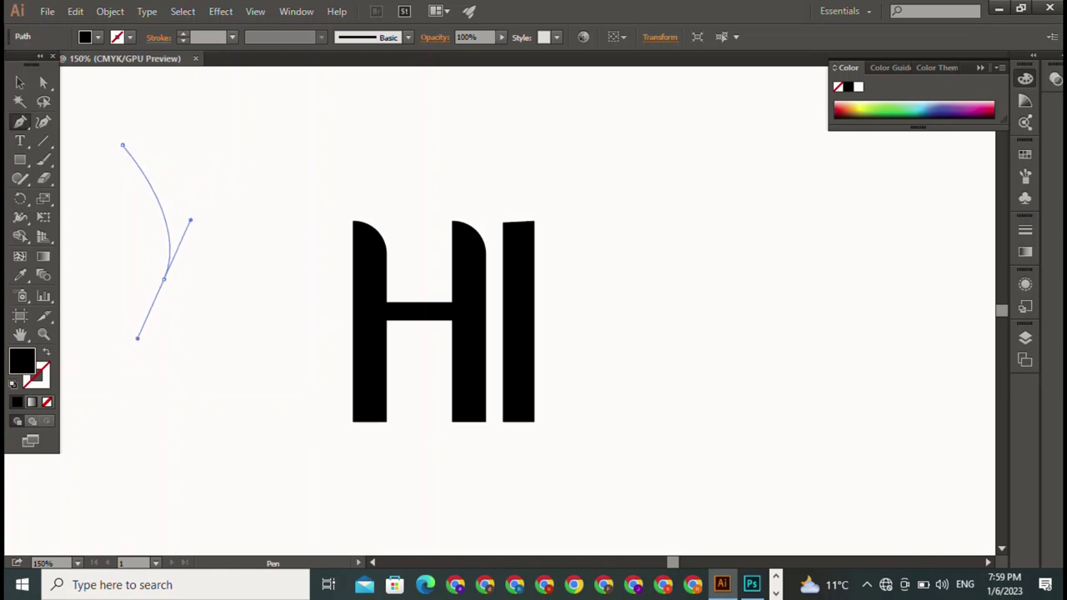
{"action": "key", "text": "ctrl+z"}
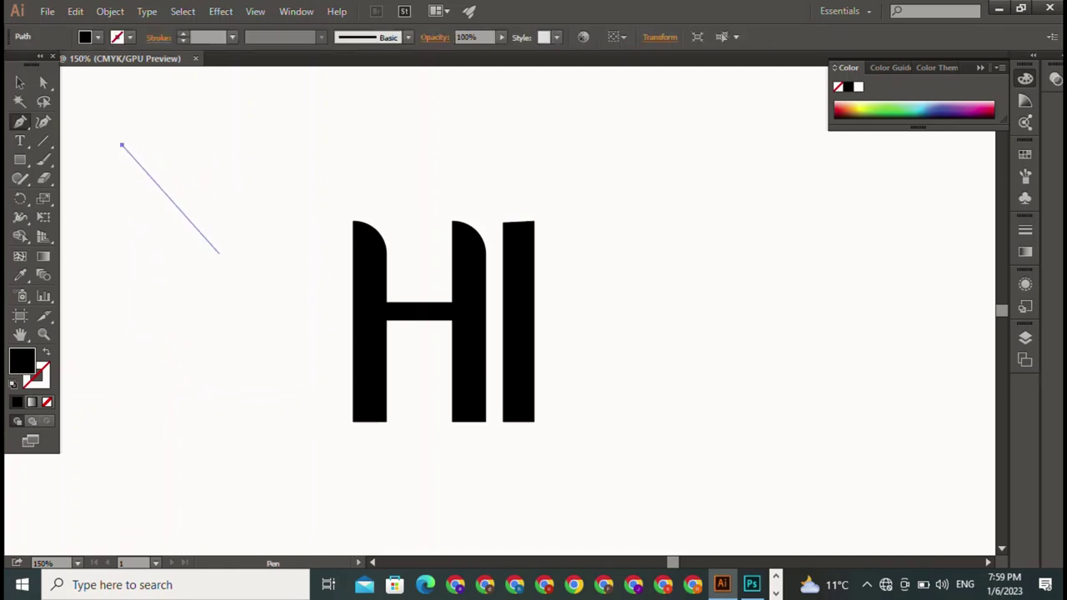
{"action": "left_click_drag", "start_coordinate": [218, 251], "coordinate": [191, 325]}
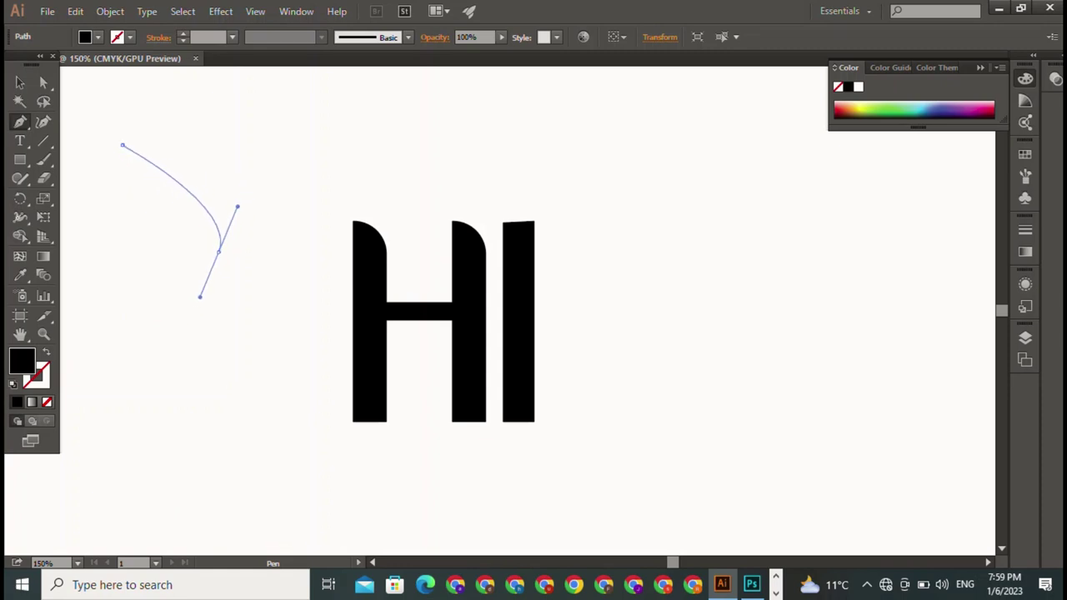
{"action": "mouse_move", "coordinate": [191, 325]}
{"action": "left_mouse_down"}
{"action": "mouse_move", "coordinate": [112, 336]}
{"action": "mouse_move", "coordinate": [176, 279]}
{"action": "mouse_move", "coordinate": [262, 248]}
{"action": "mouse_move", "coordinate": [288, 224]}
{"action": "mouse_move", "coordinate": [284, 239]}
{"action": "mouse_move", "coordinate": [345, 228]}
{"action": "mouse_move", "coordinate": [334, 258]}
{"action": "left_mouse_up"}
{"action": "key", "text": "ctrl"}
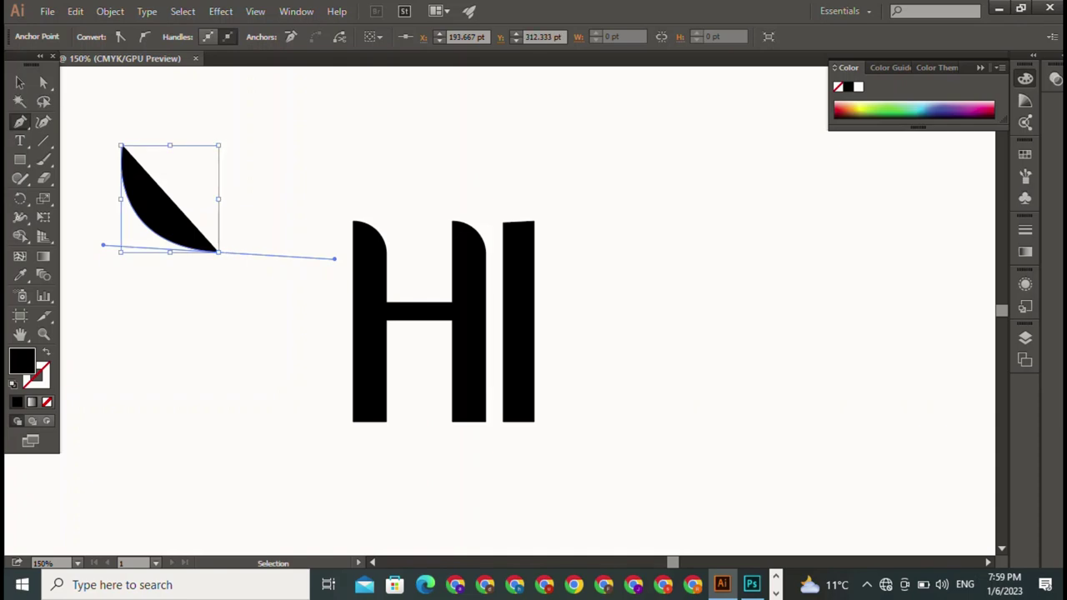
{"action": "key", "text": "ctrl+z"}
{"action": "key", "text": "ctrl+z"}
{"action": "key", "text": "ctrl+z"}
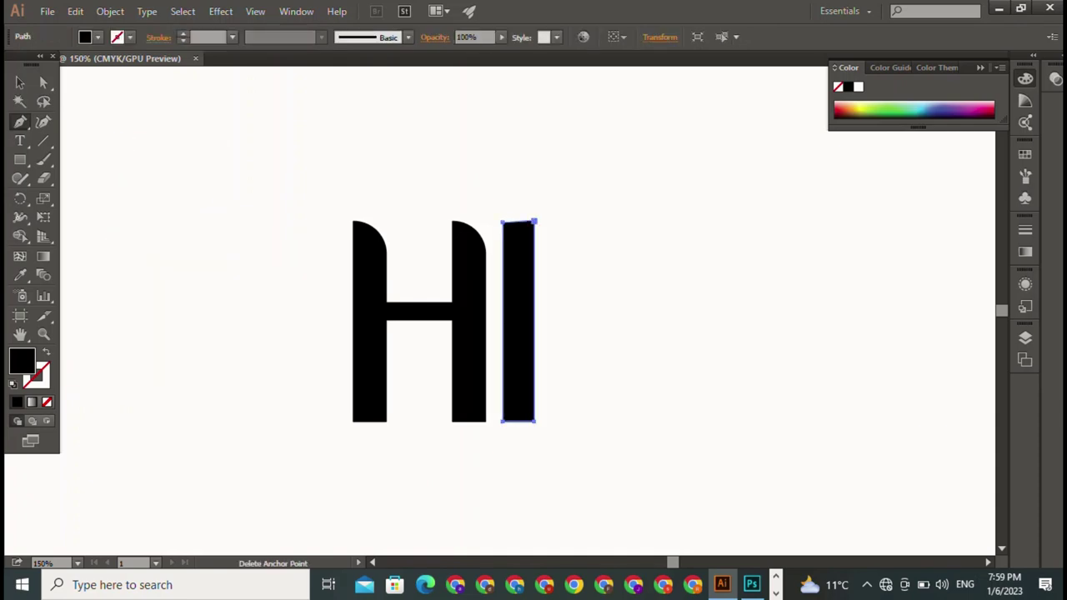
Draw a closed, tapering curved blade with the Pen tool and move it beside the I.
{"action": "left_click", "coordinate": [125, 111]}
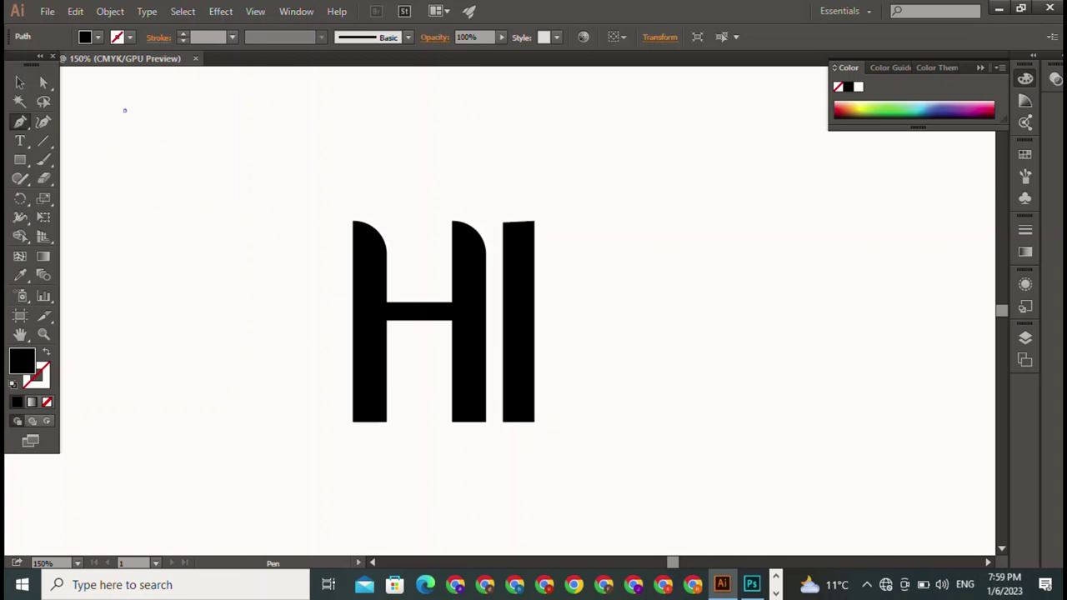
{"action": "left_click_drag", "start_coordinate": [237, 356], "coordinate": [340, 414]}
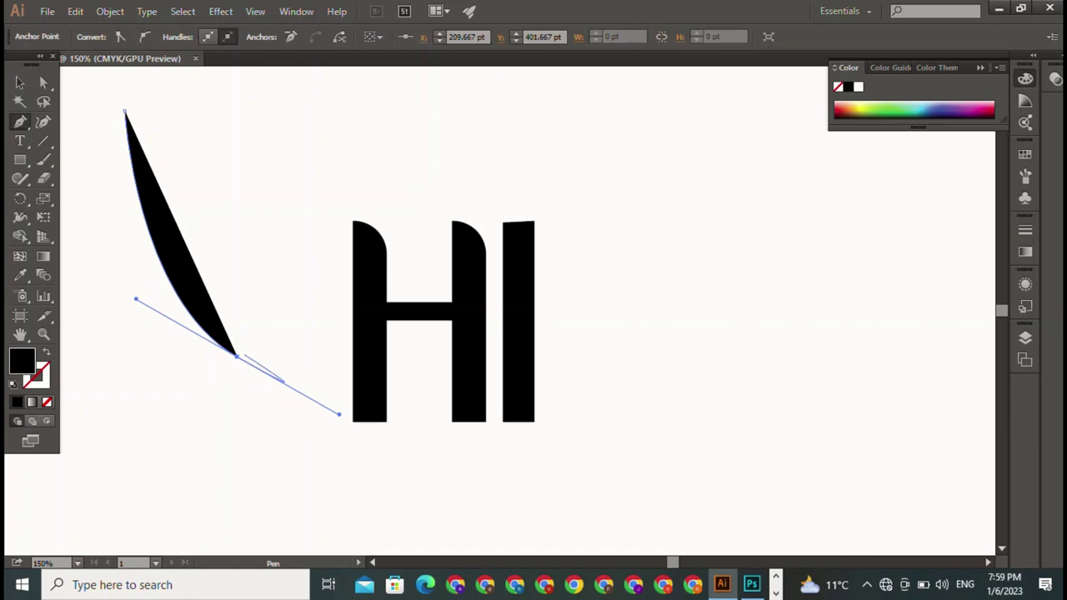
{"action": "left_click", "coordinate": [237, 357]}
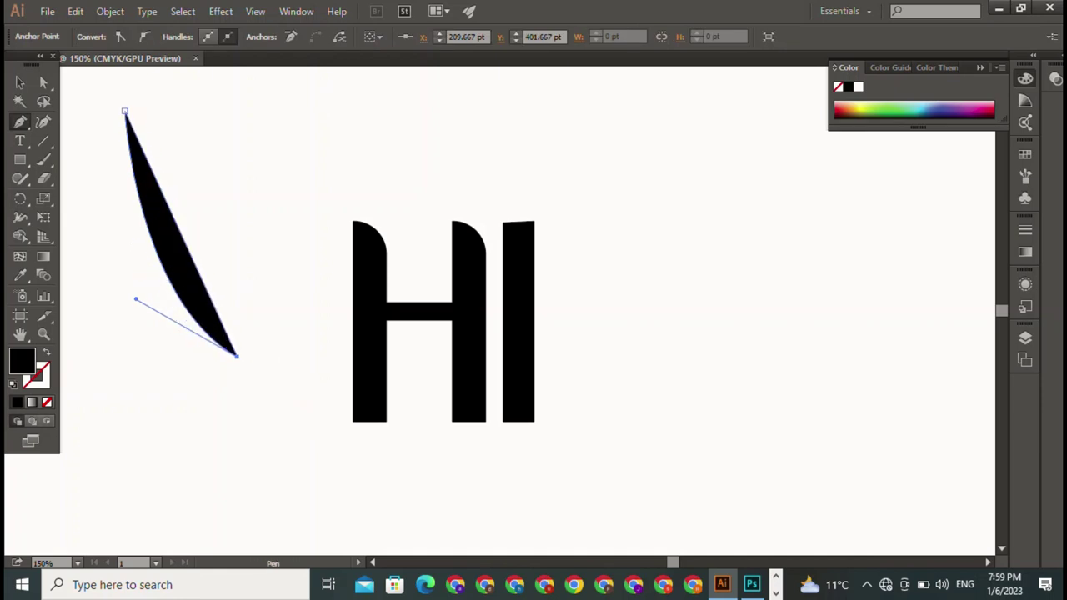
{"action": "left_click", "coordinate": [125, 111]}
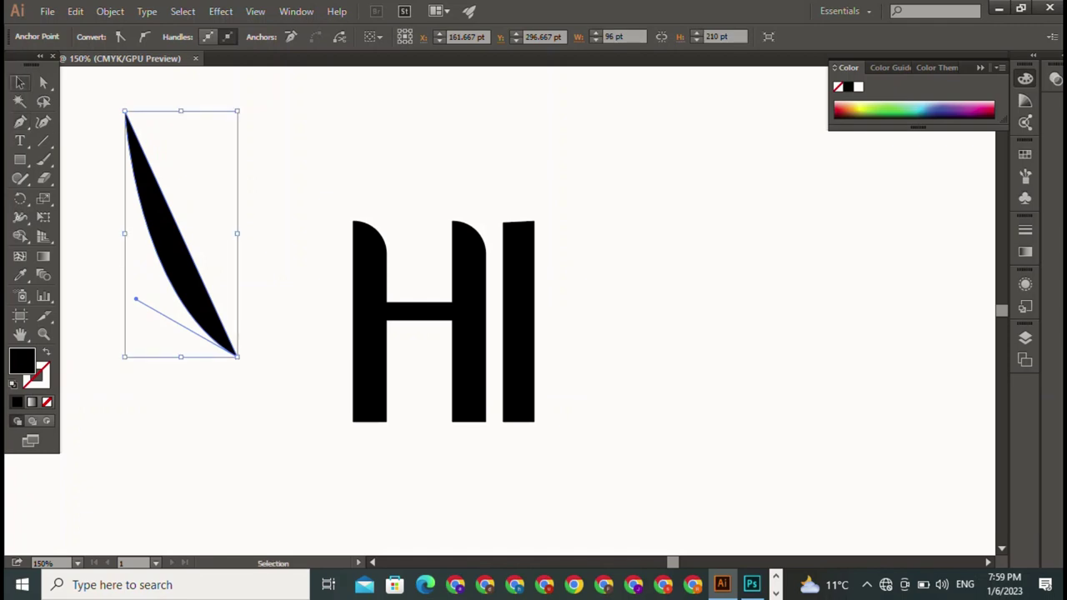
{"action": "mouse_move", "coordinate": [179, 234]}
{"action": "left_mouse_down"}
{"action": "mouse_move", "coordinate": [383, 323]}
{"action": "mouse_move", "coordinate": [592, 337]}
{"action": "left_mouse_up"}
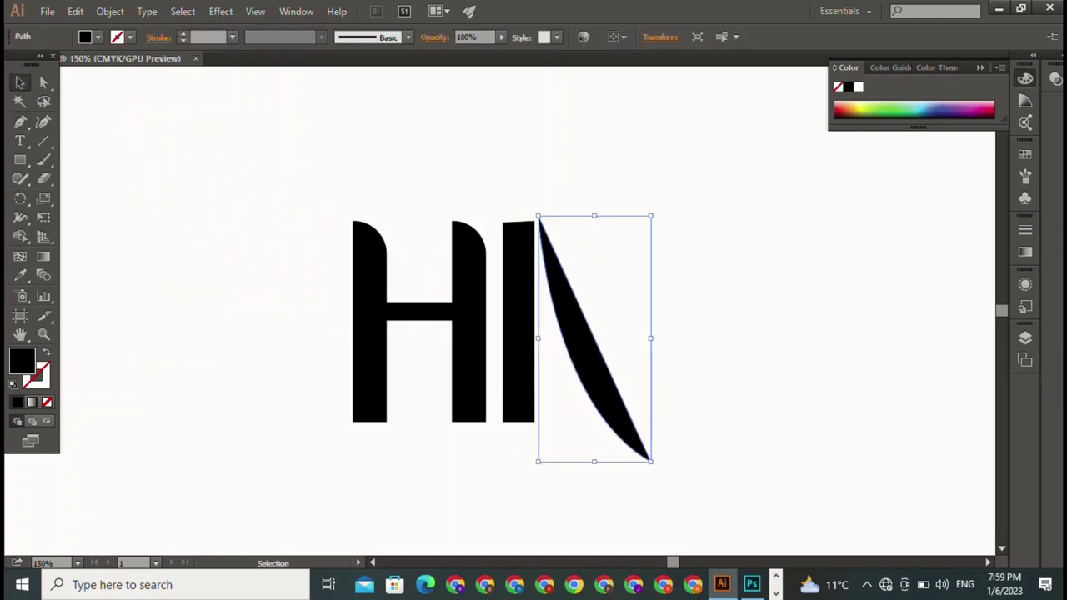
Shorten the curved blade shape beside the I.
{"action": "left_click_drag", "start_coordinate": [593, 462], "coordinate": [594, 422]}
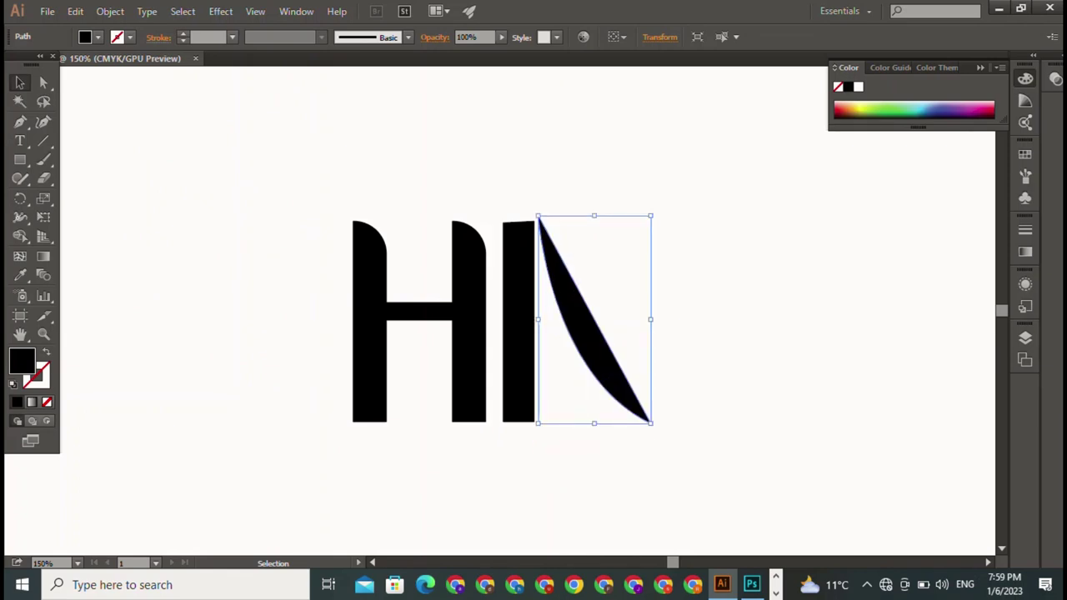
{"action": "key", "text": "ctrl+shift+a"}
{"action": "left_click", "coordinate": [588, 316]}
Drag the leaf's top anchor with Direct Selection, then undo the change.
{"action": "key", "text": "a"}
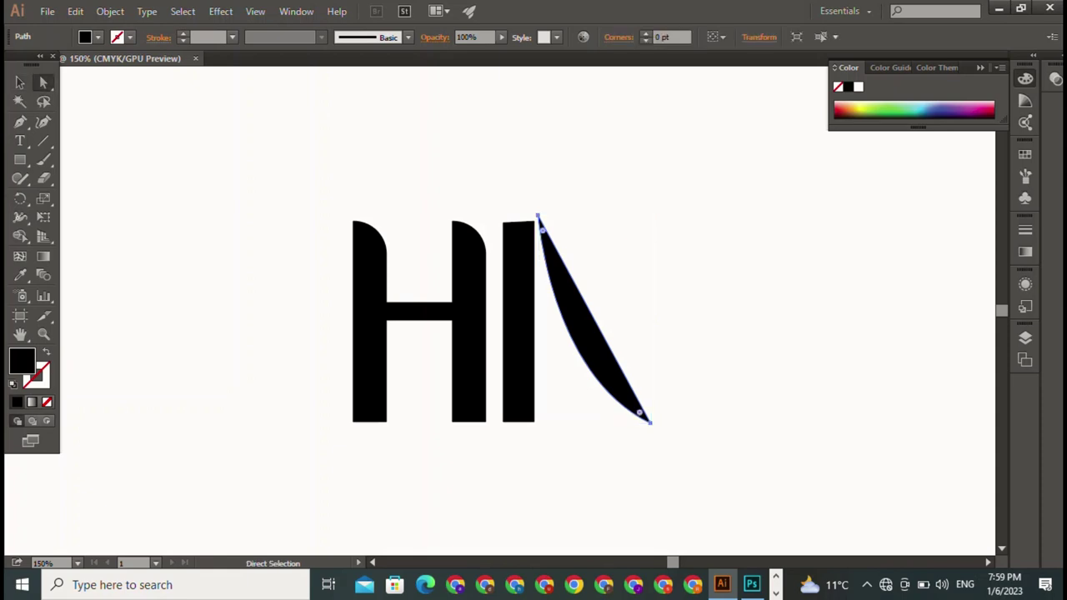
{"action": "left_click", "coordinate": [538, 217]}
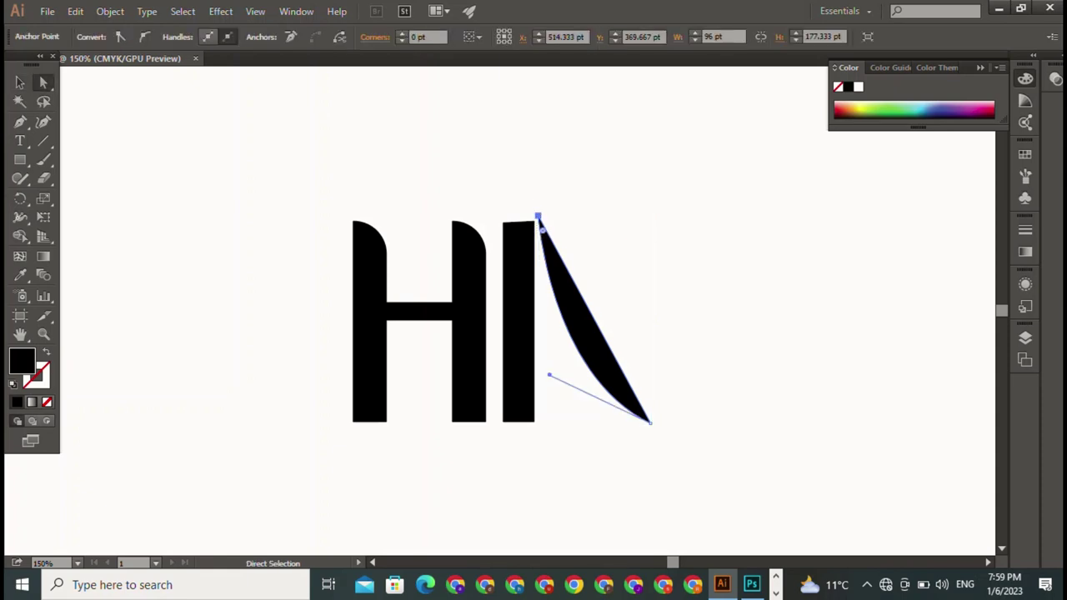
{"action": "left_click_drag", "start_coordinate": [538, 217], "coordinate": [545, 240]}
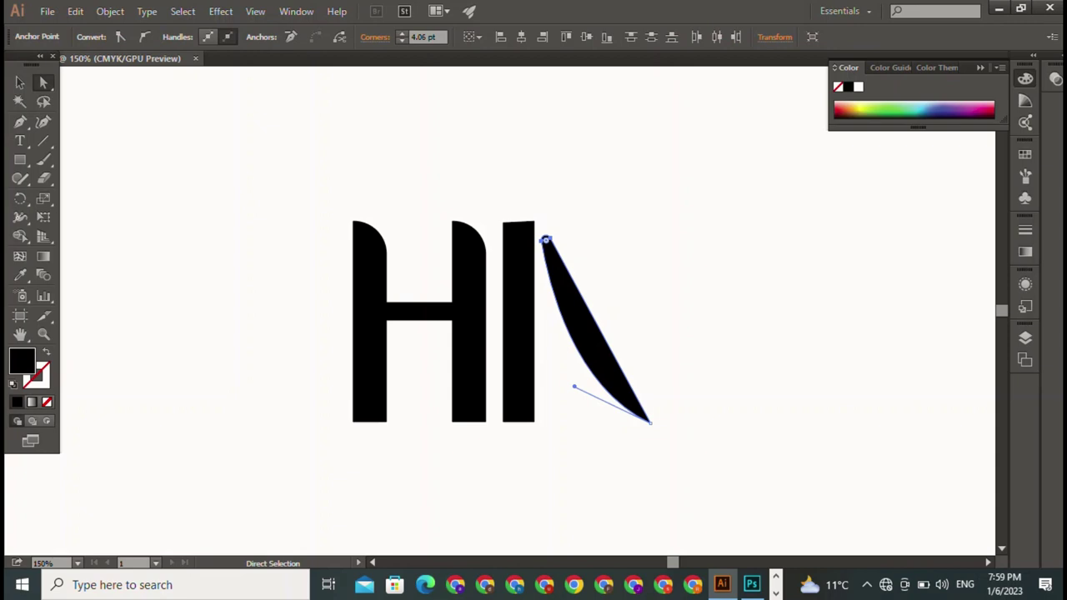
{"action": "key", "text": "ctrl+shift+a"}
{"action": "key", "text": "ctrl+z"}
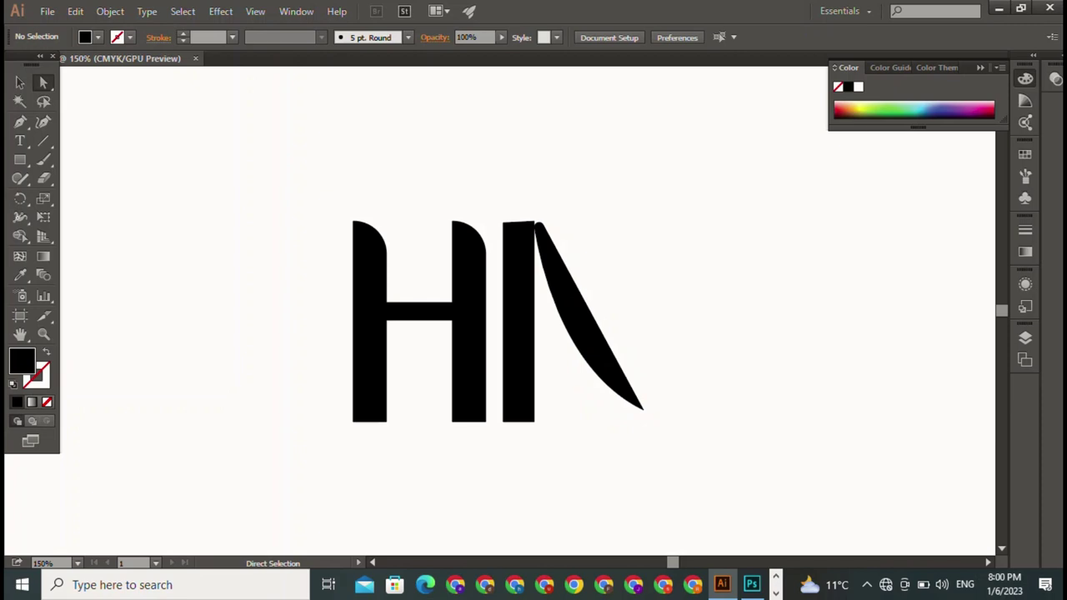
{"action": "key", "text": "v"}
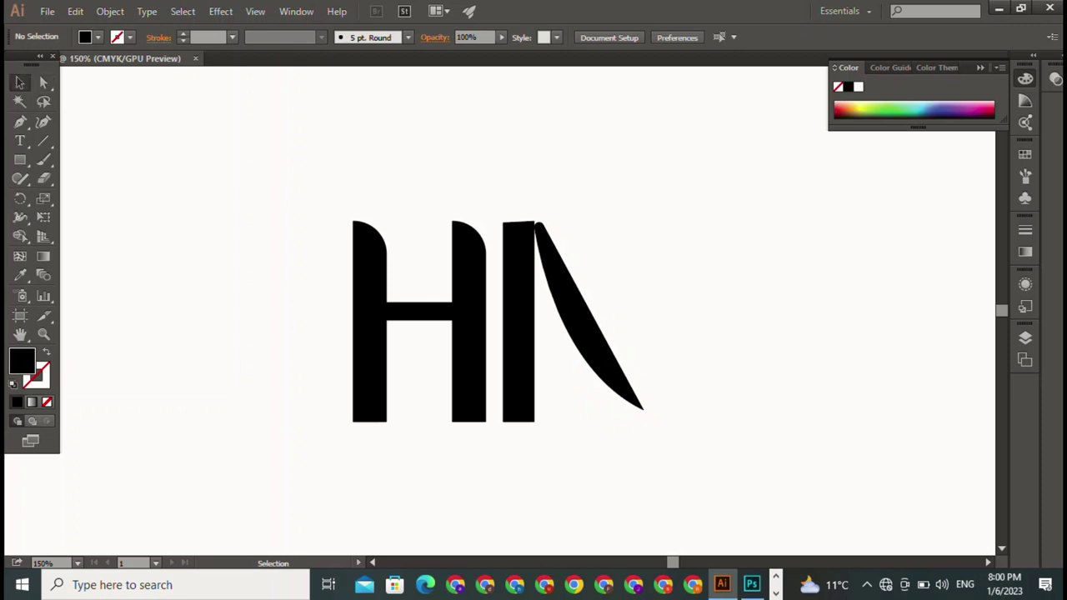
{"action": "left_click", "coordinate": [596, 334]}
Reflect the leaf shape vertically using Transform > Reflect.
{"action": "right_click", "coordinate": [604, 342]}
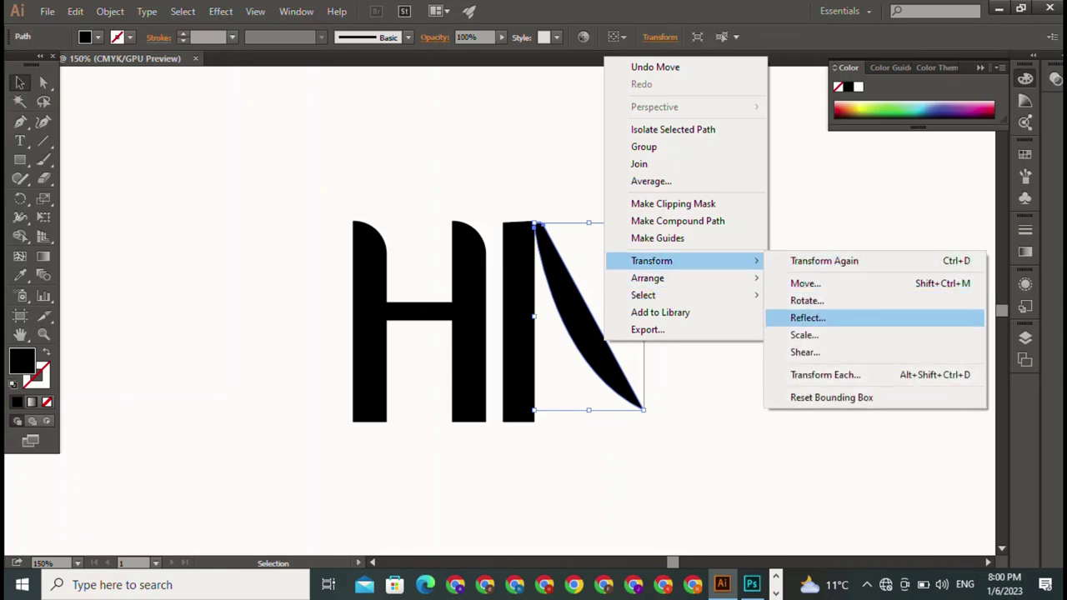
{"action": "left_click", "coordinate": [808, 318]}
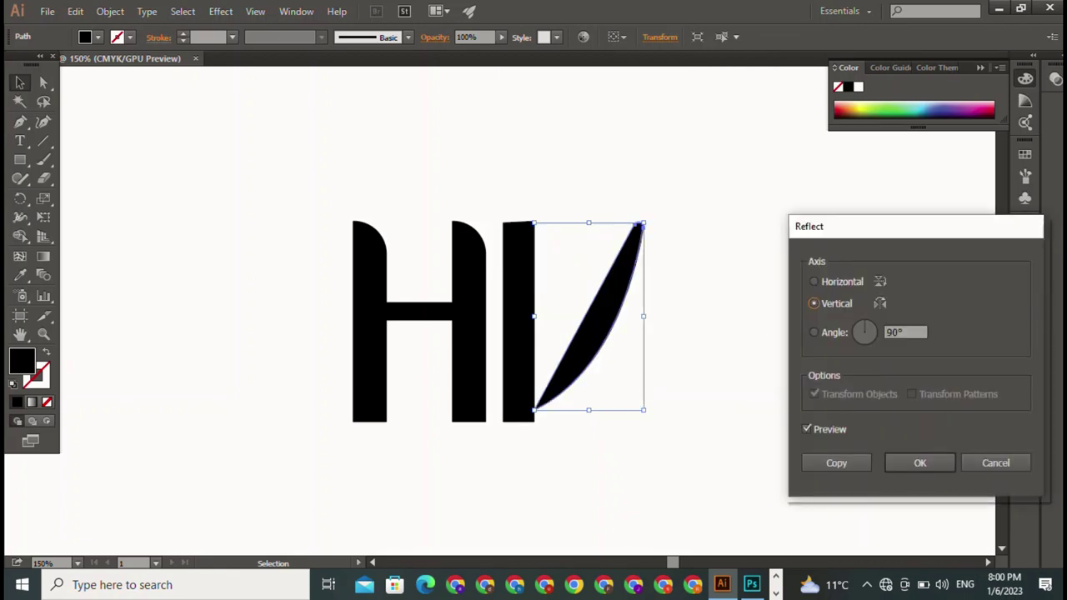
{"action": "left_click", "coordinate": [920, 463]}
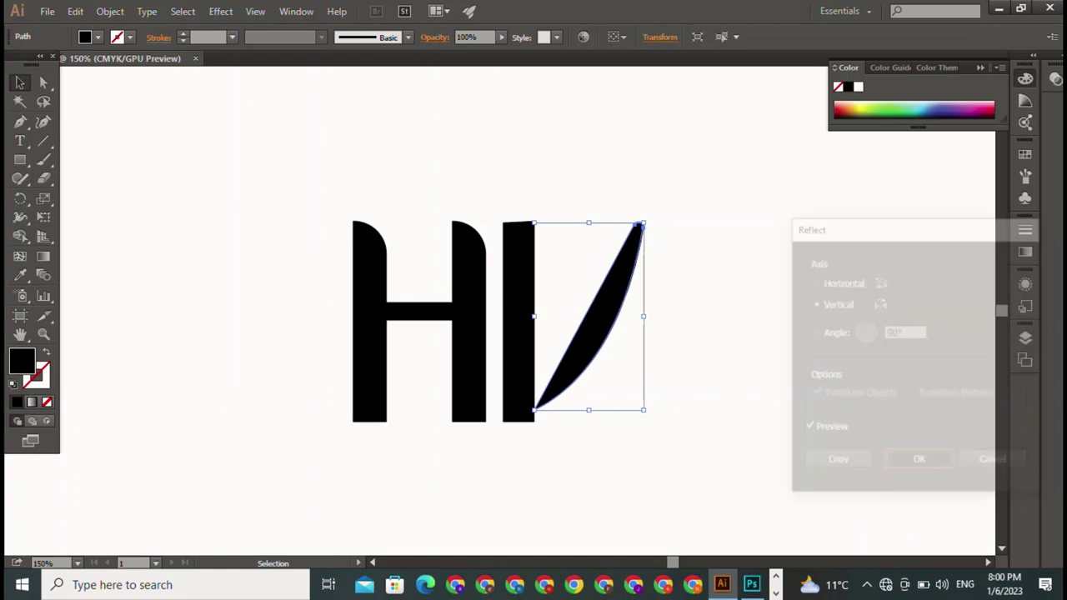
{"action": "key", "text": "ctrl+shift+a"}
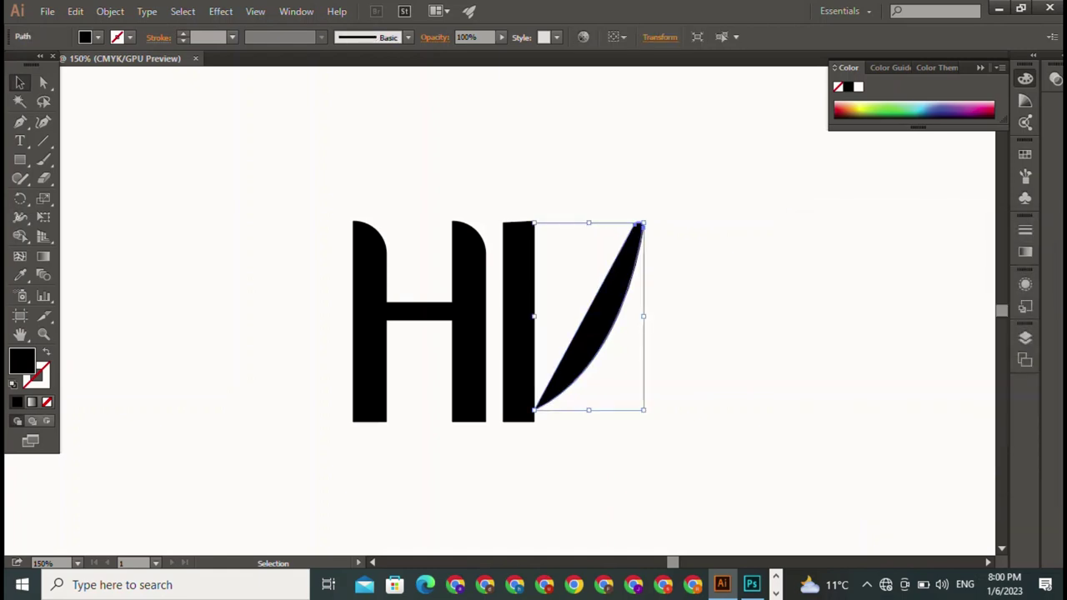
Rotate the leaf about 120° and move it into place beside the I, slightly lower.
{"action": "left_click_drag", "start_coordinate": [644, 223], "coordinate": [642, 412]}
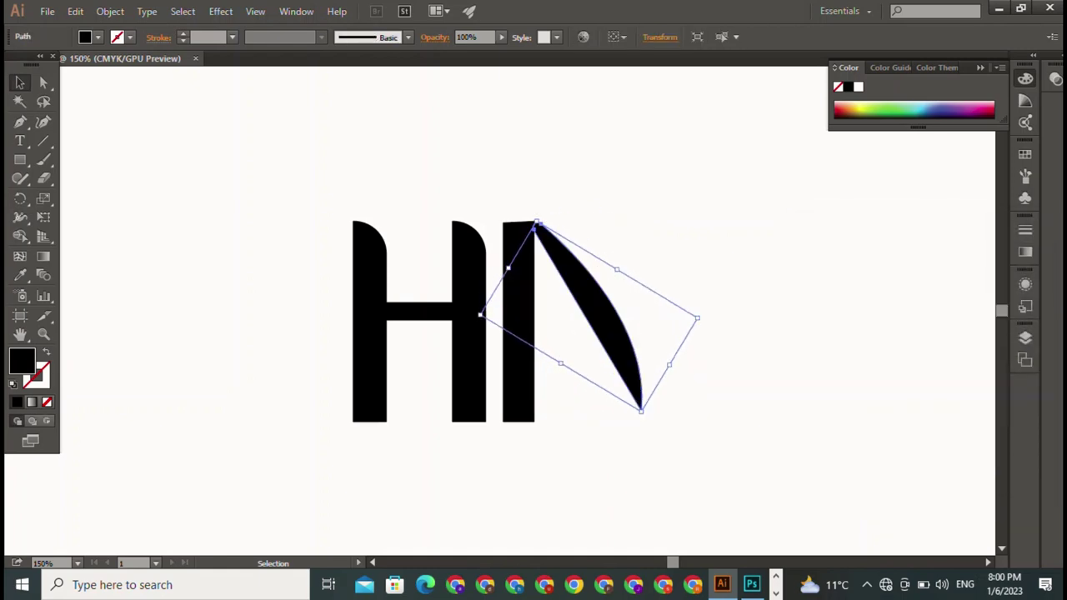
{"action": "key", "text": "ctrl+shift+a"}
{"action": "left_click_drag", "start_coordinate": [551, 250], "coordinate": [643, 440]}
{"action": "key", "text": "ctrl+shift+a"}
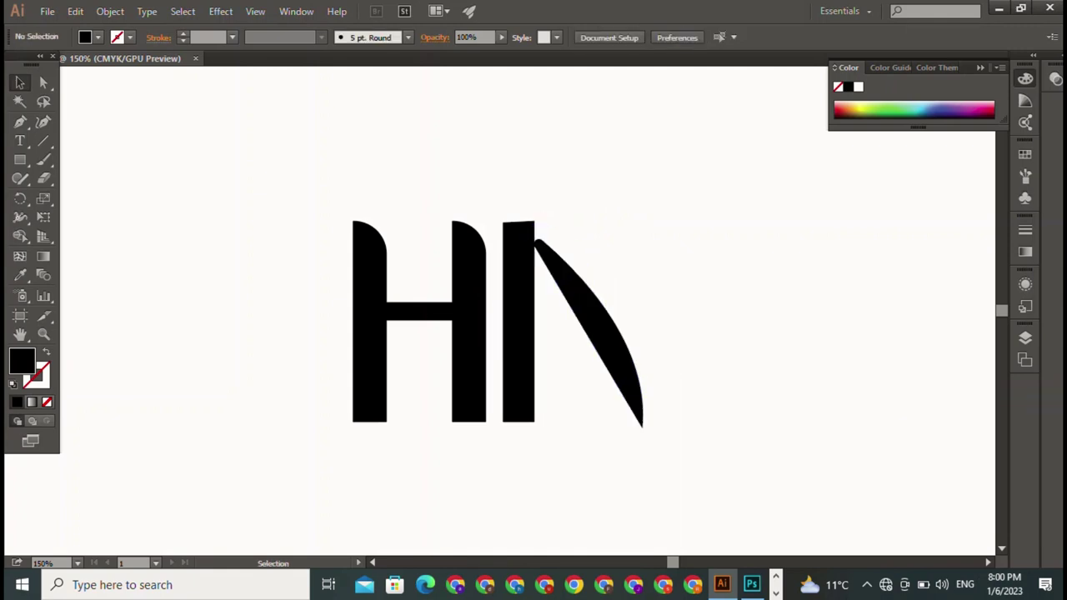
Round the I bar's top-right corner with Direct Selection to match the H stems.
{"action": "left_click", "coordinate": [44, 82]}
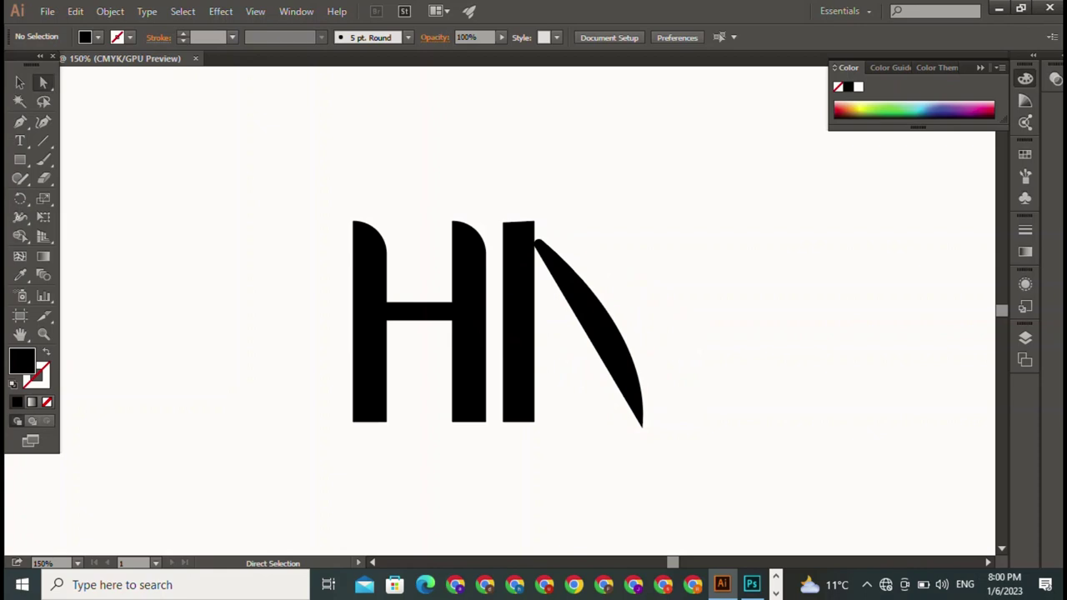
{"action": "left_click_drag", "start_coordinate": [573, 238], "coordinate": [509, 246]}
{"action": "key", "text": "v"}
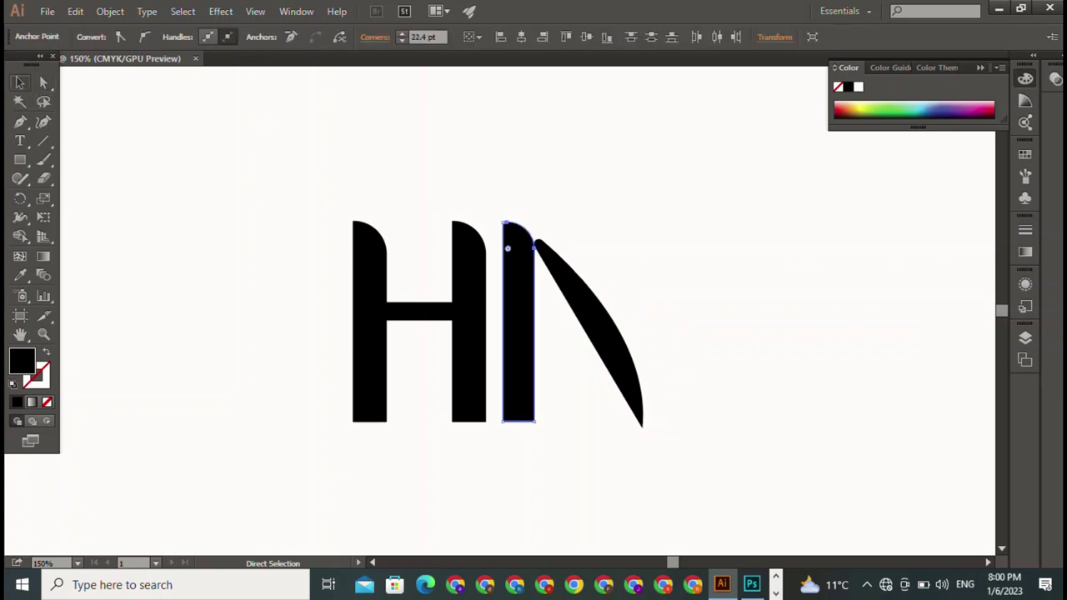
{"action": "key", "text": "ctrl+shift+a"}
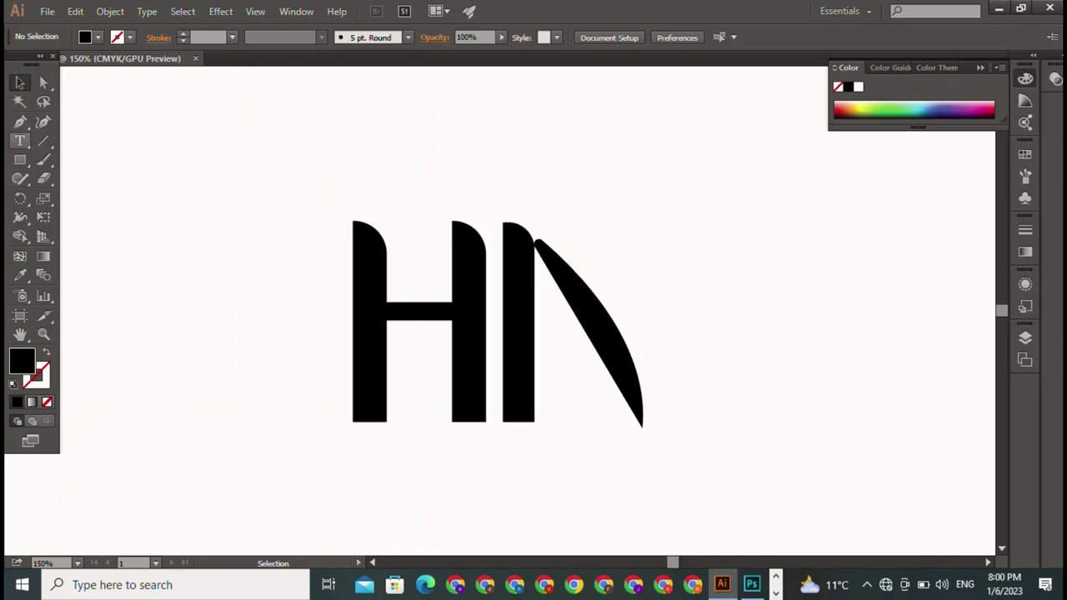
Draw a small five-pointed star at the canvas top-left with the Star Tool.
{"action": "right_click", "coordinate": [20, 159]}
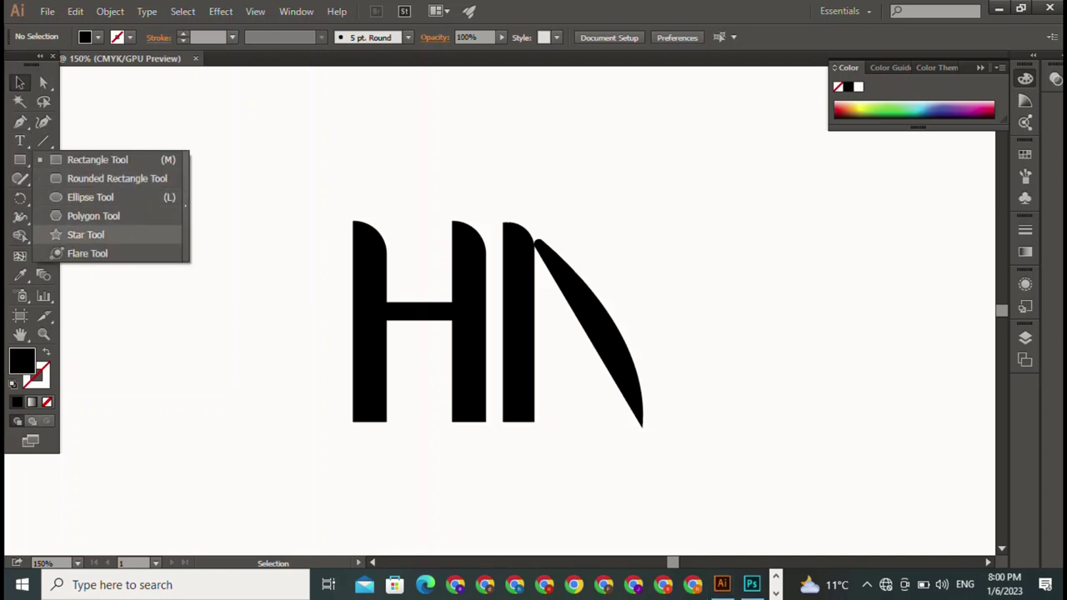
{"action": "left_click", "coordinate": [85, 235]}
{"action": "left_click_drag", "start_coordinate": [124, 144], "coordinate": [123, 123]}
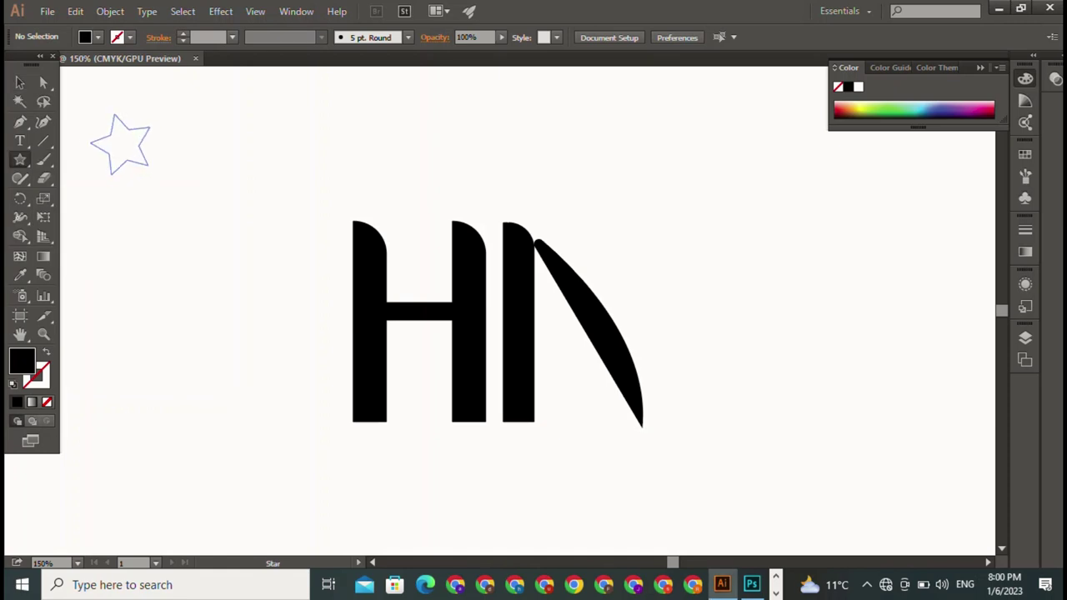
Move the star inside the A and duplicate the A's left bar to its right.
{"action": "left_click", "coordinate": [20, 81]}
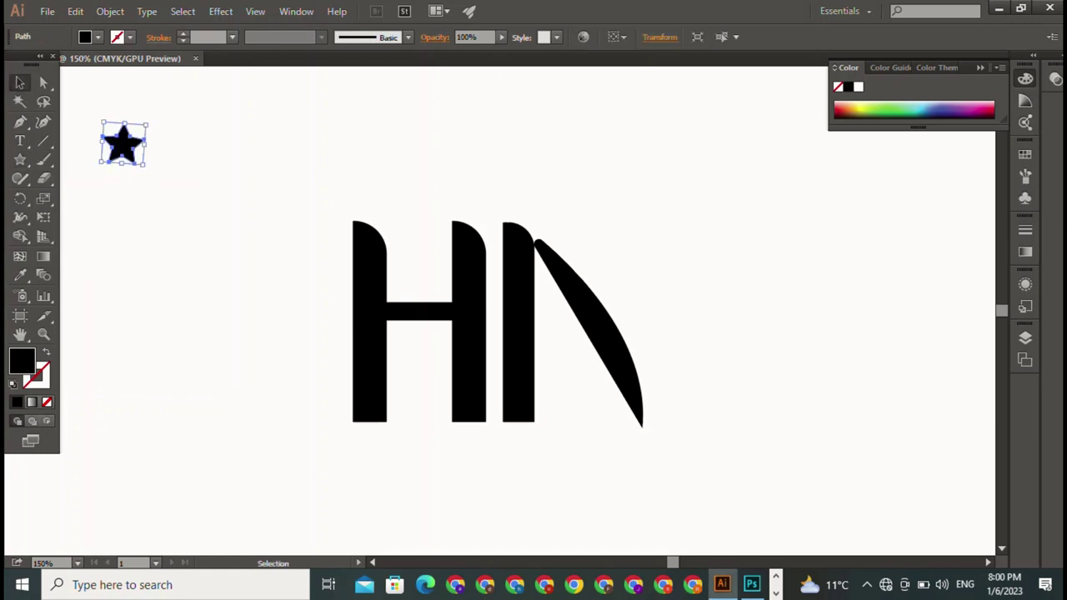
{"action": "mouse_move", "coordinate": [123, 144]}
{"action": "left_mouse_down"}
{"action": "mouse_move", "coordinate": [557, 333]}
{"action": "mouse_move", "coordinate": [271, 343]}
{"action": "left_mouse_up"}
{"action": "key", "text": "ctrl+shift+a"}
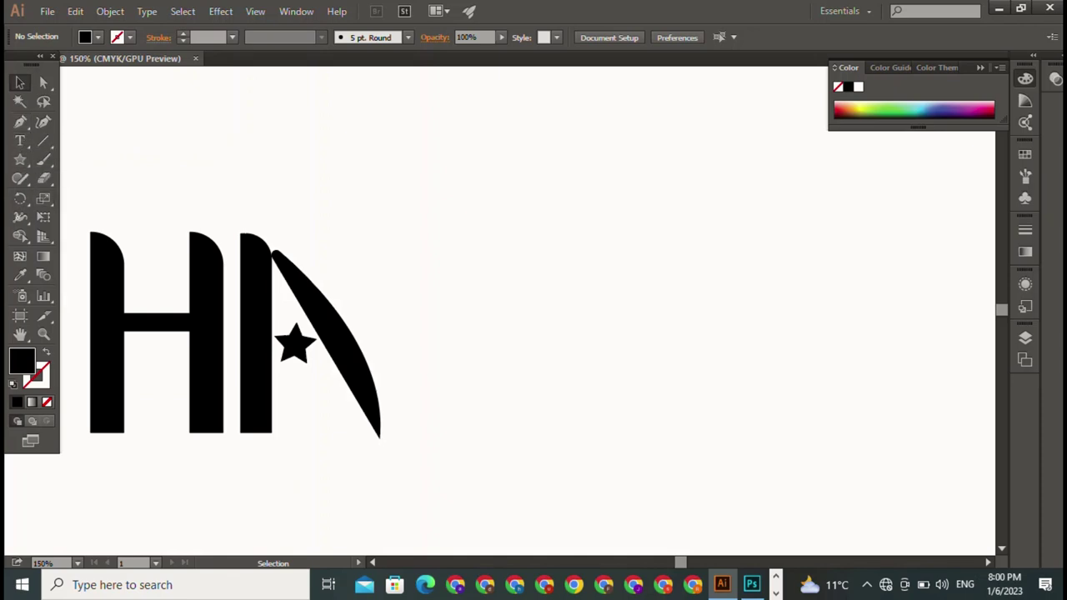
{"action": "left_click", "coordinate": [256, 334]}
{"action": "mouse_move", "coordinate": [256, 334]}
{"action": "left_mouse_down"}
{"action": "mouse_move", "coordinate": [425, 343]}
{"action": "mouse_move", "coordinate": [405, 339]}
{"action": "left_mouse_up"}
Deselect the duplicated bar and switch to the Pen tool.
{"action": "key", "text": "ctrl+shift+a"}
{"action": "key", "text": "ctrl+shift+a"}
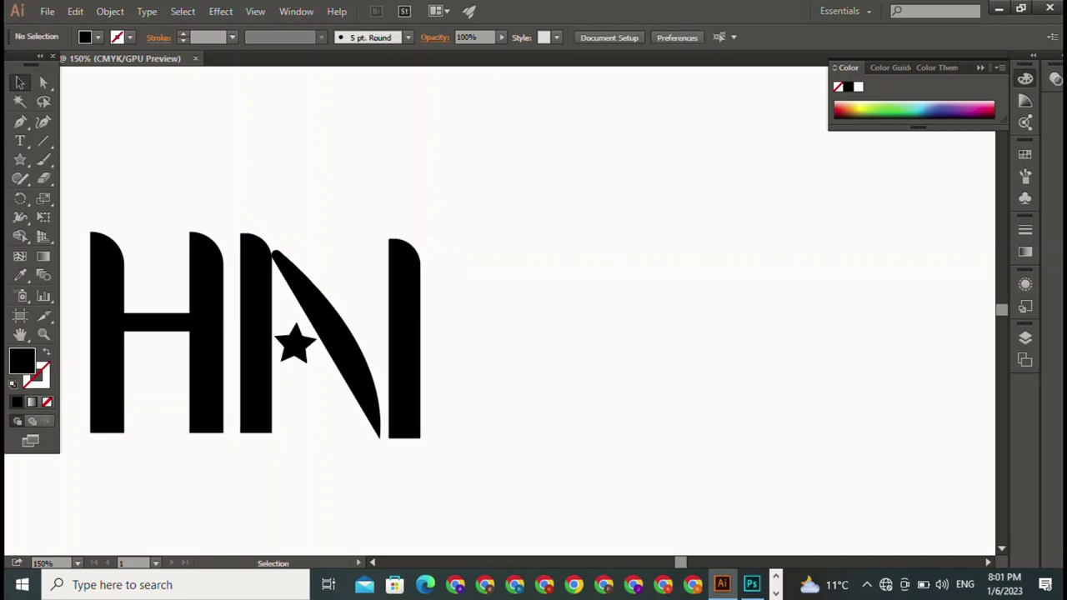
{"action": "key", "text": "p"}
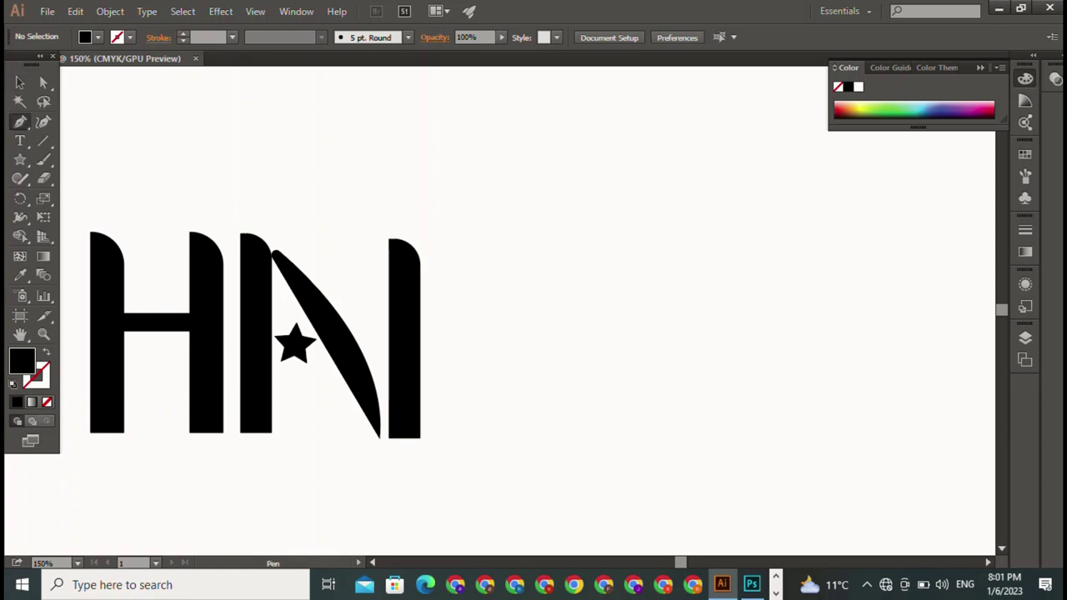
Draw a closed curved shape with a rounded bowl over a slanted leg.
{"action": "left_click", "coordinate": [322, 89]}
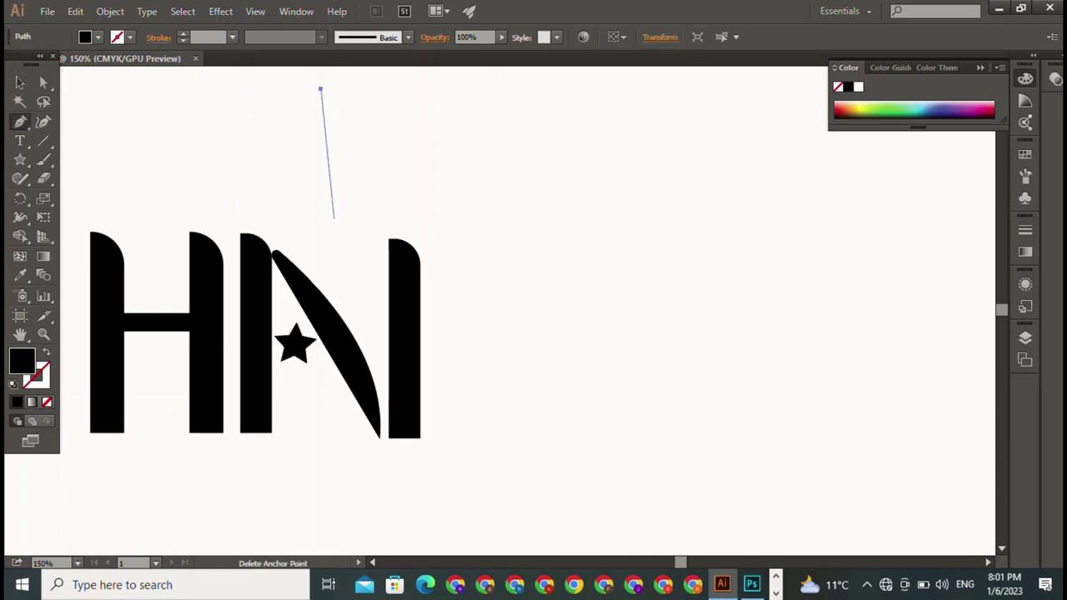
{"action": "mouse_move", "coordinate": [332, 219]}
{"action": "left_mouse_down"}
{"action": "mouse_move", "coordinate": [410, 225]}
{"action": "mouse_move", "coordinate": [445, 145]}
{"action": "left_mouse_up"}
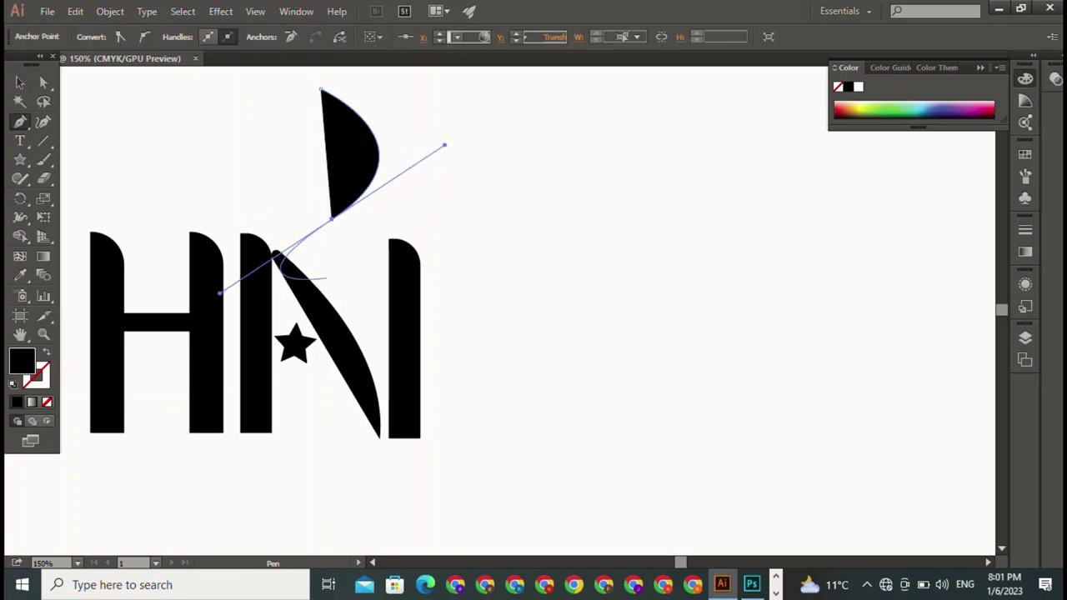
{"action": "left_click", "coordinate": [332, 219]}
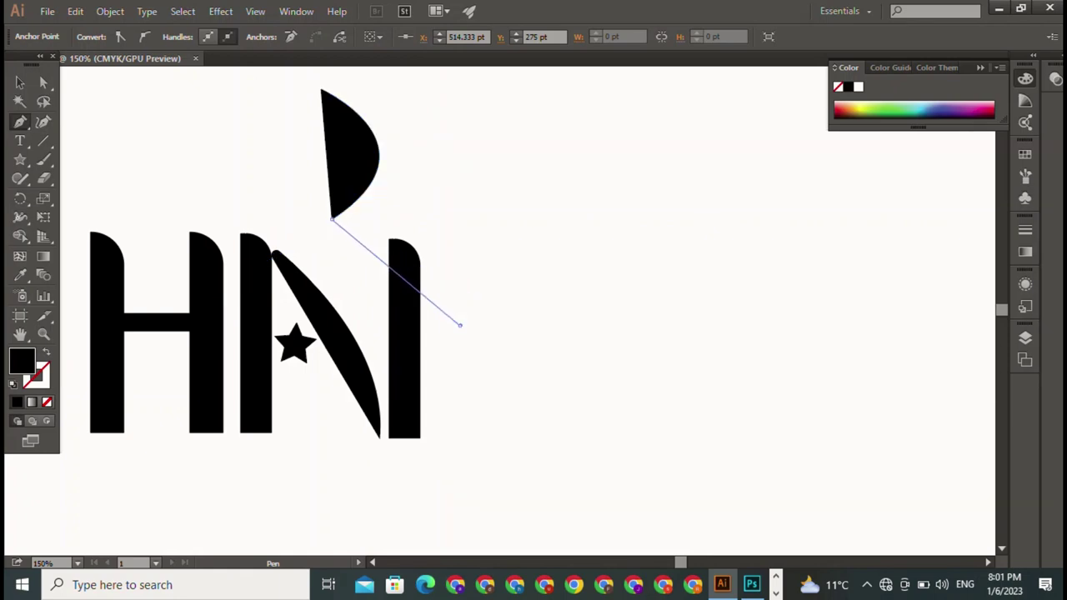
{"action": "mouse_move", "coordinate": [460, 325]}
{"action": "left_mouse_down"}
{"action": "mouse_move", "coordinate": [475, 355]}
{"action": "mouse_move", "coordinate": [541, 339]}
{"action": "left_mouse_up"}
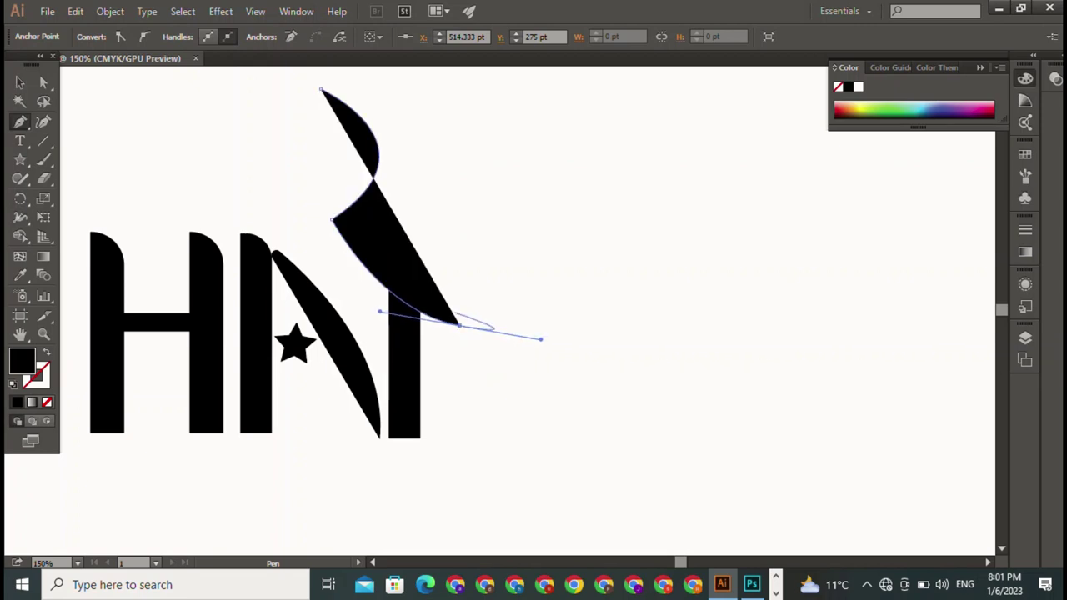
{"action": "left_click", "coordinate": [460, 326]}
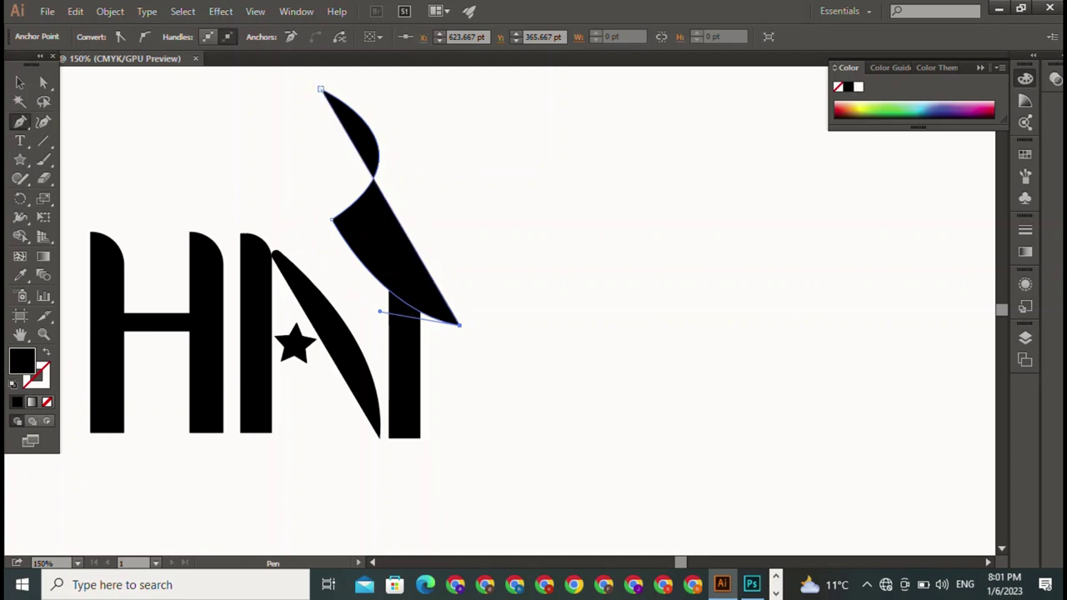
{"action": "left_click_drag", "start_coordinate": [321, 90], "coordinate": [444, 146]}
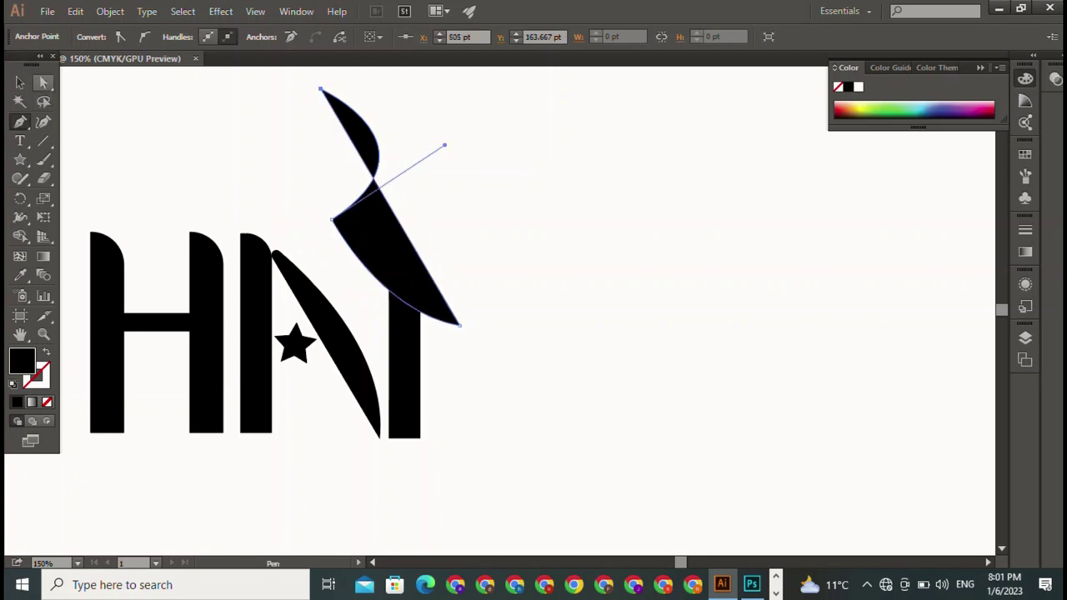
Move the bowl-and-leg shape beside the vertical bar to form the R.
{"action": "left_click", "coordinate": [20, 82]}
{"action": "key", "text": "ctrl+shift+a"}
{"action": "left_click_drag", "start_coordinate": [375, 251], "coordinate": [460, 404]}
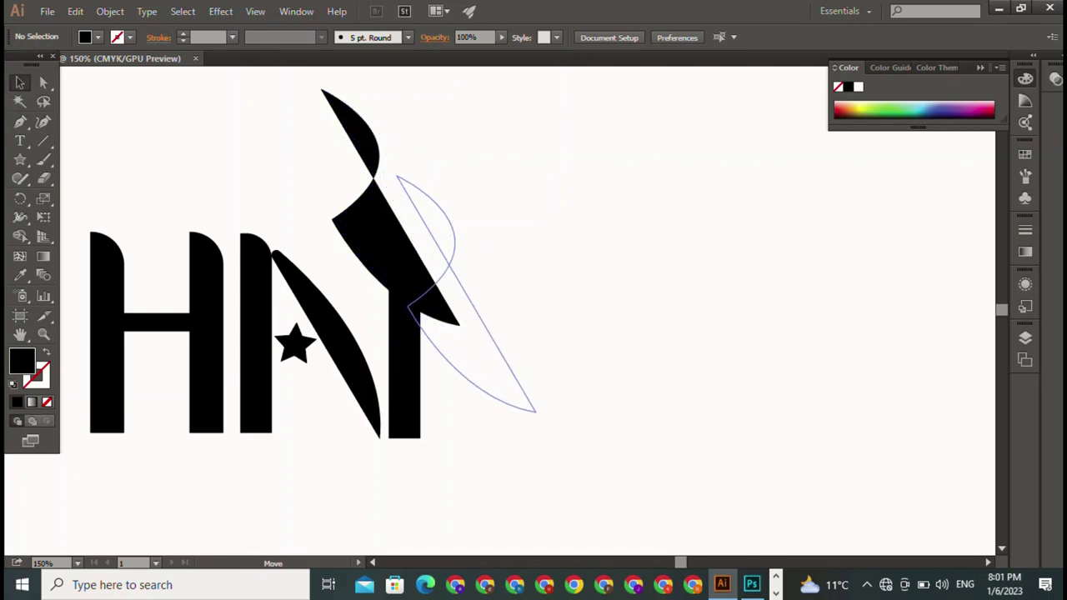
Scale down the R's bowl-and-leg shape and nudge it snug against the stem.
{"action": "key", "text": "ctrl+shift+a"}
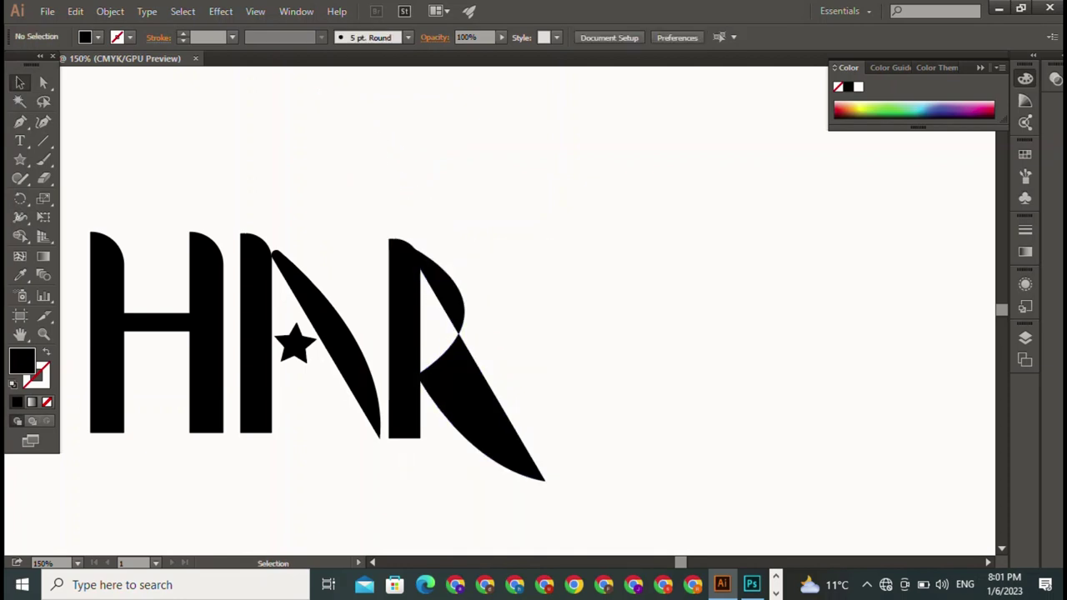
{"action": "left_click", "coordinate": [480, 400]}
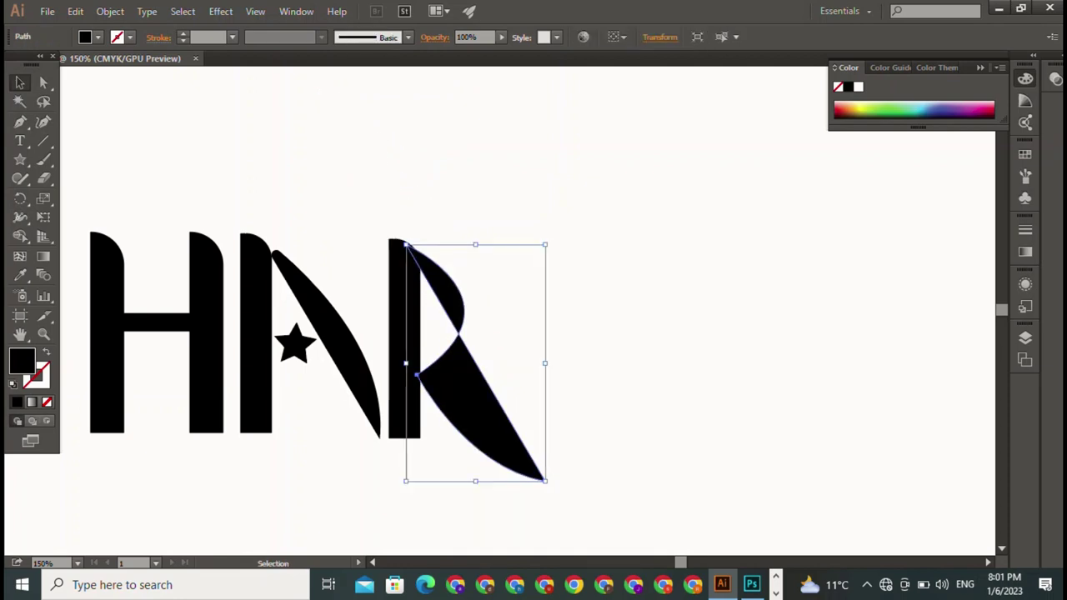
{"action": "left_click_drag", "start_coordinate": [546, 481], "coordinate": [516, 450]}
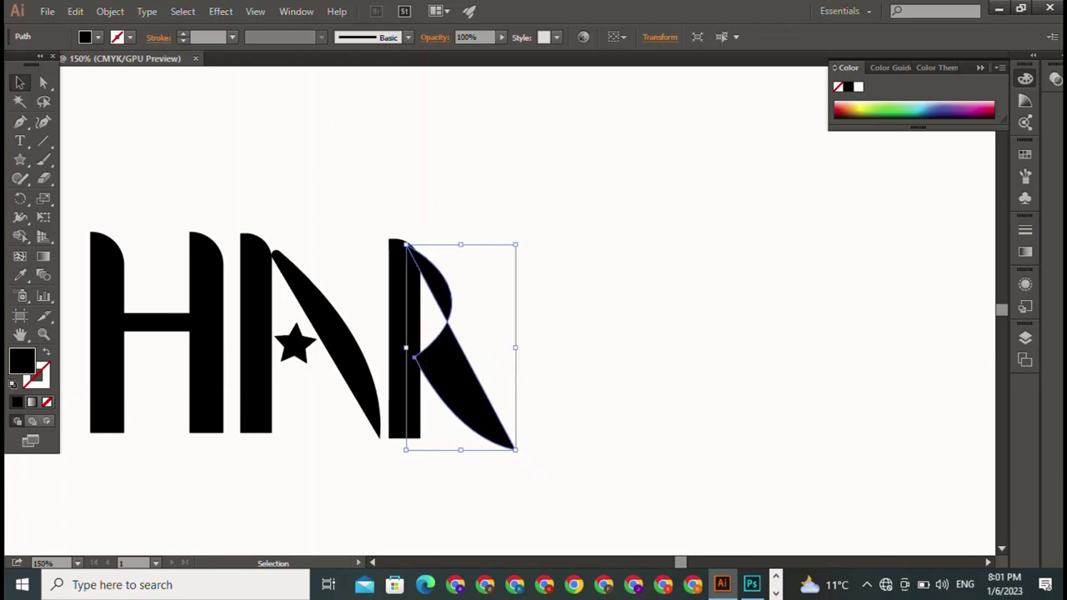
{"action": "left_click_drag", "start_coordinate": [467, 383], "coordinate": [473, 383]}
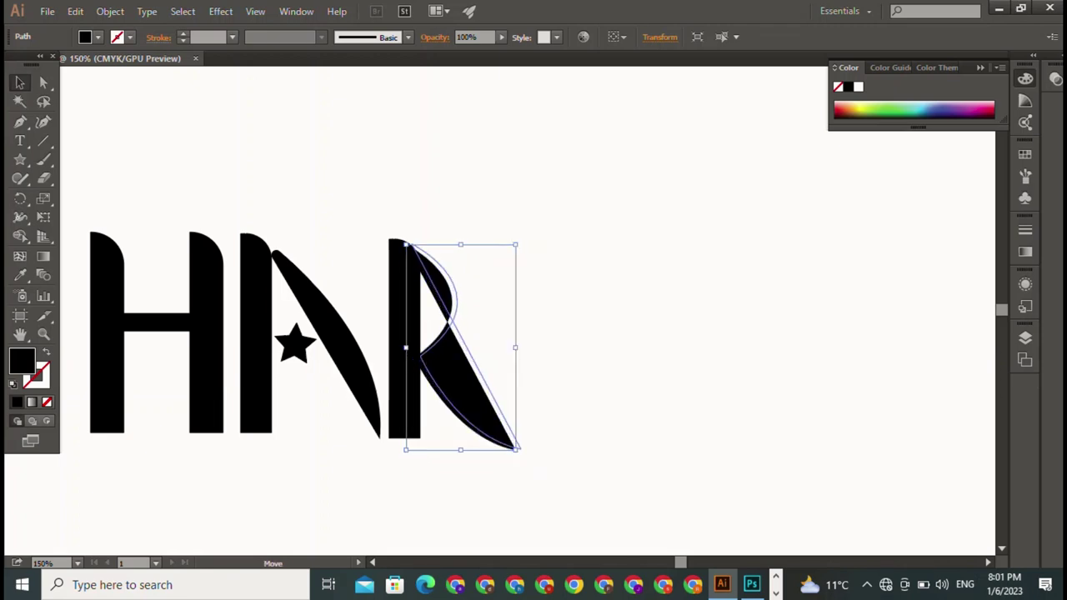
{"action": "key", "text": "ctrl+shift+a"}
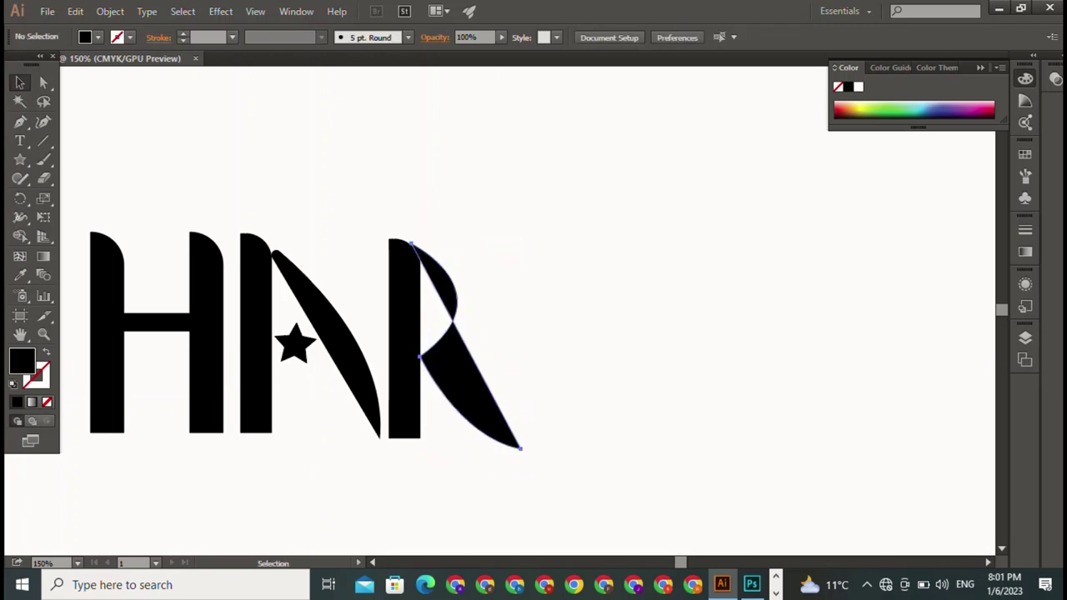
Stretch the R's diagonal leg slightly lower and pan to the empty canvas on the right.
{"action": "left_click", "coordinate": [467, 383]}
{"action": "left_click_drag", "start_coordinate": [465, 453], "coordinate": [465, 458]}
{"action": "key", "text": "ctrl+shift+a"}
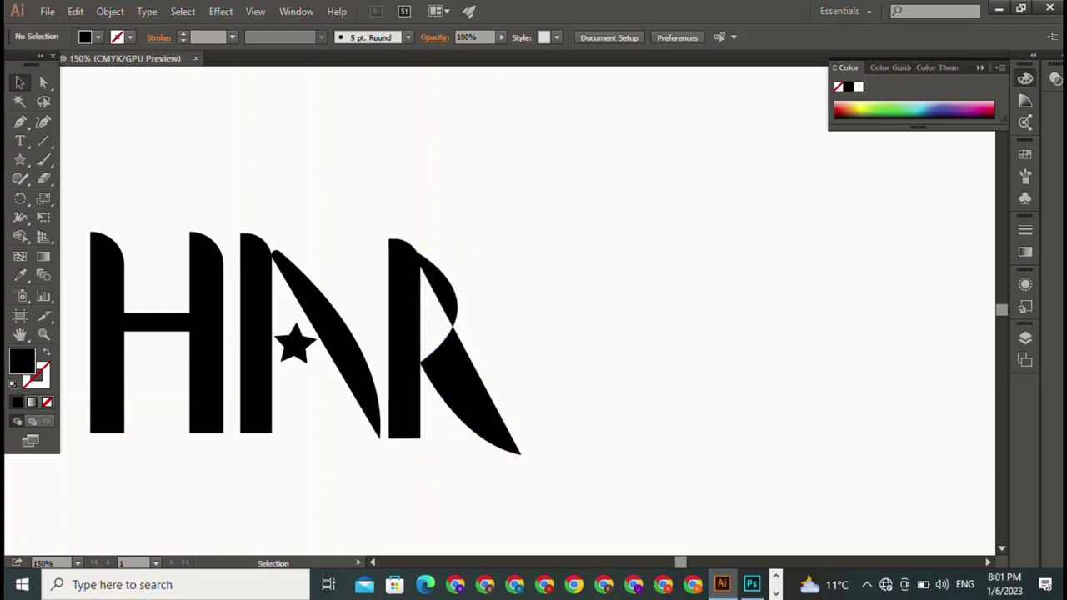
{"action": "left_click_drag", "start_coordinate": [533, 334], "coordinate": [451, 336]}
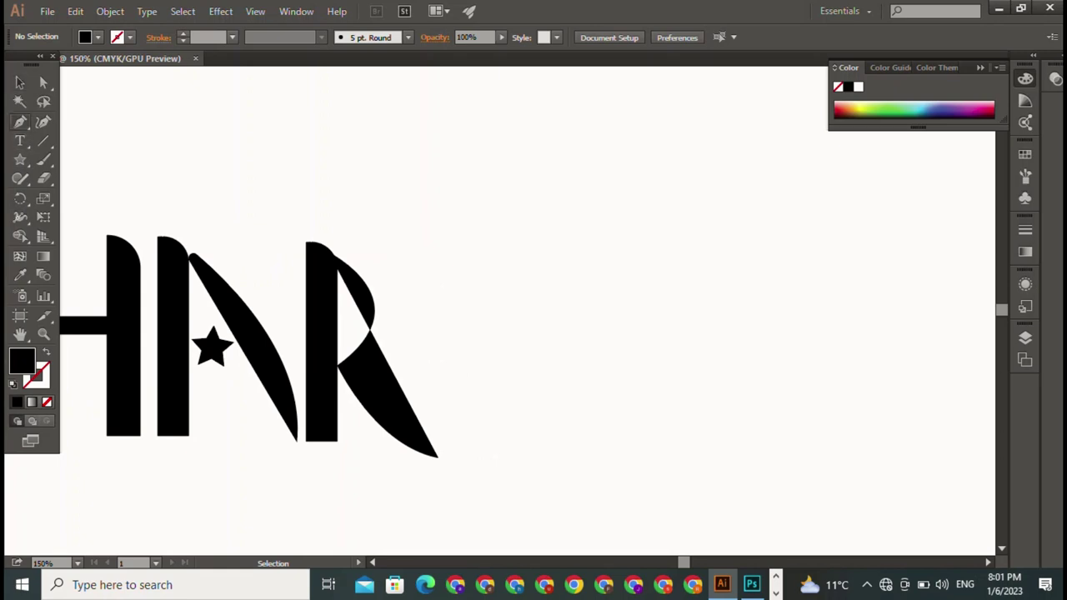
Duplicate the R's vertical stem to its right as the letter I.
{"action": "left_click", "coordinate": [20, 122]}
{"action": "key", "text": "v"}
{"action": "left_click", "coordinate": [321, 342]}
{"action": "left_click_drag", "start_coordinate": [321, 342], "coordinate": [475, 354]}
{"action": "key", "text": "ctrl+shift+a"}
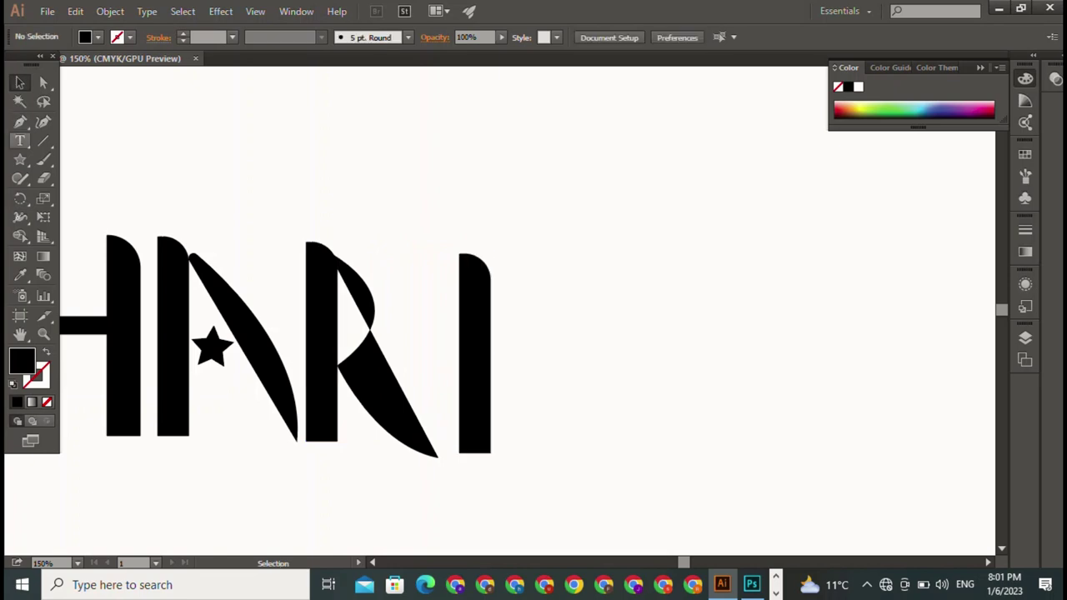
{"action": "left_click", "coordinate": [20, 141]}
Create an S text object in Home Christmas Regular above the letters.
{"action": "left_click", "coordinate": [293, 102]}
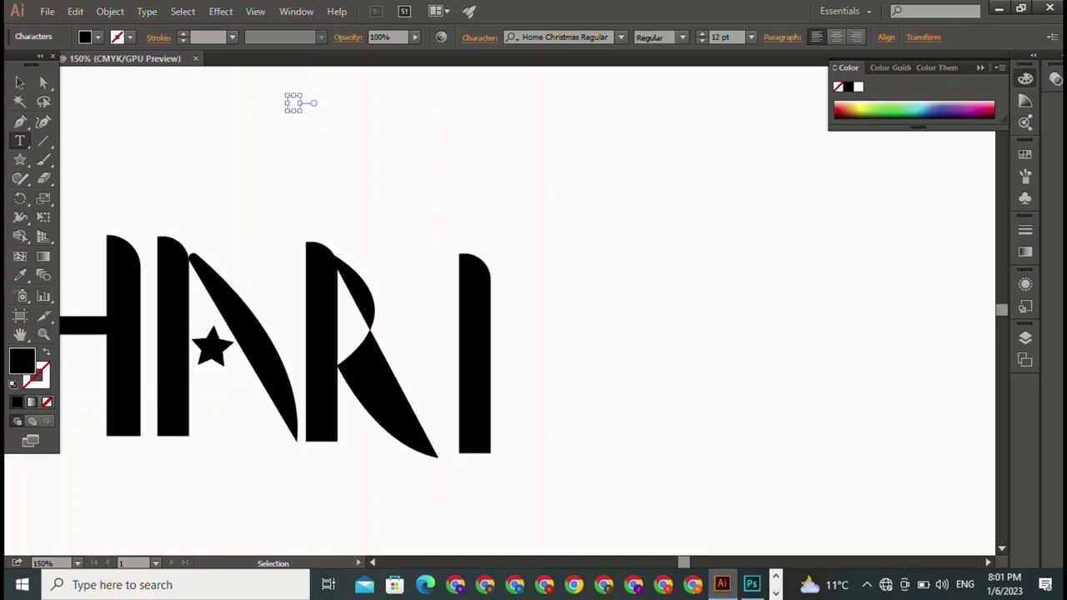
{"action": "key", "text": "ctrl+s"}
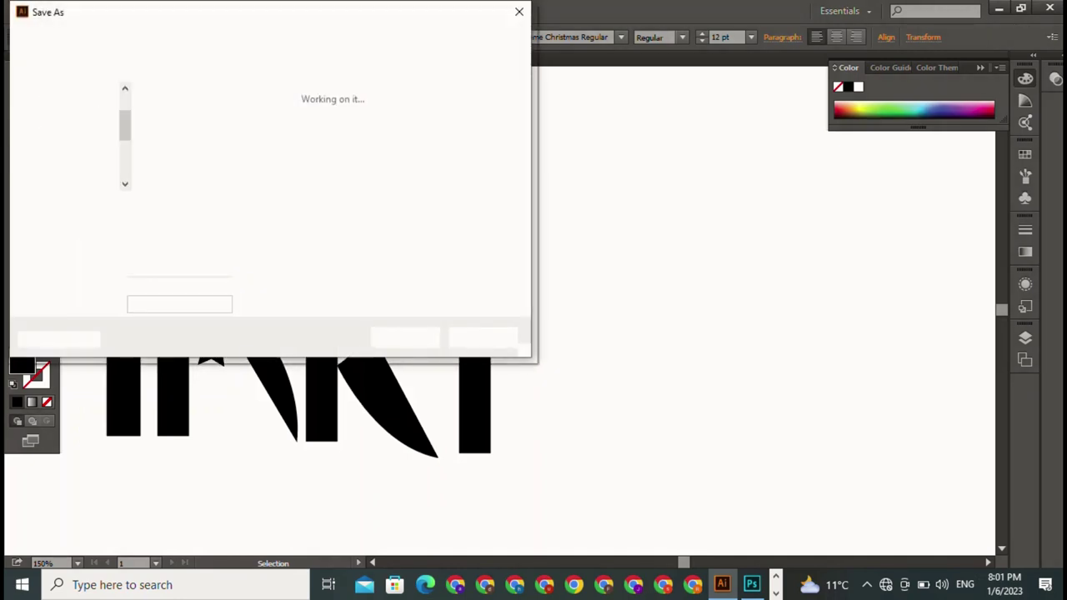
{"action": "key", "text": "Escape"}
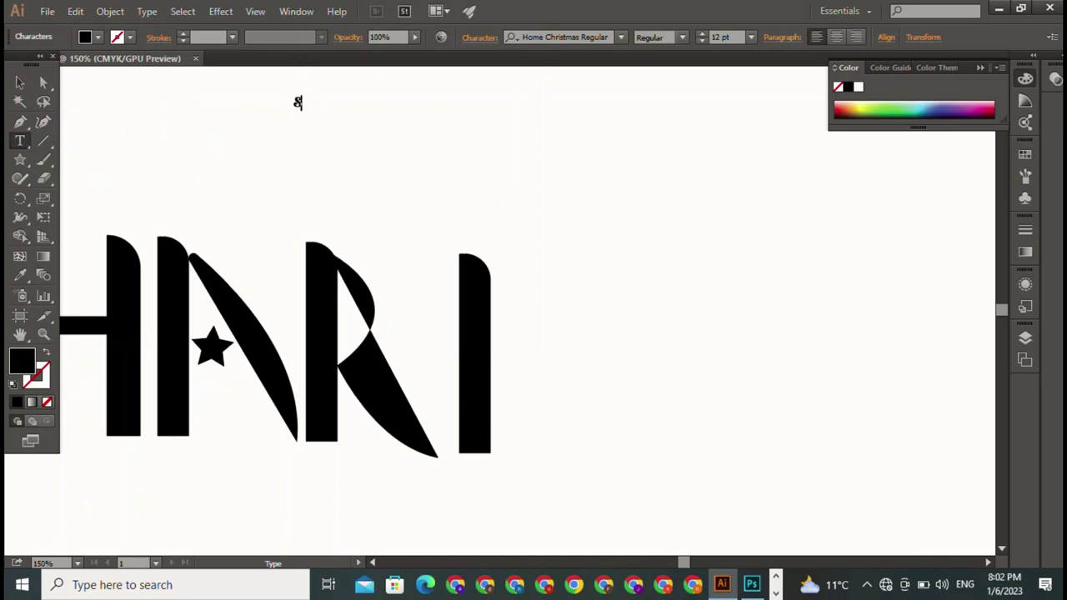
{"action": "key", "text": "Escape"}
Enlarge the S to 191 pt beside the I and zoom out to the artboard.
{"action": "mouse_move", "coordinate": [305, 111]}
{"action": "left_mouse_down"}
{"action": "mouse_move", "coordinate": [343, 276]}
{"action": "mouse_move", "coordinate": [633, 488]}
{"action": "left_mouse_up"}
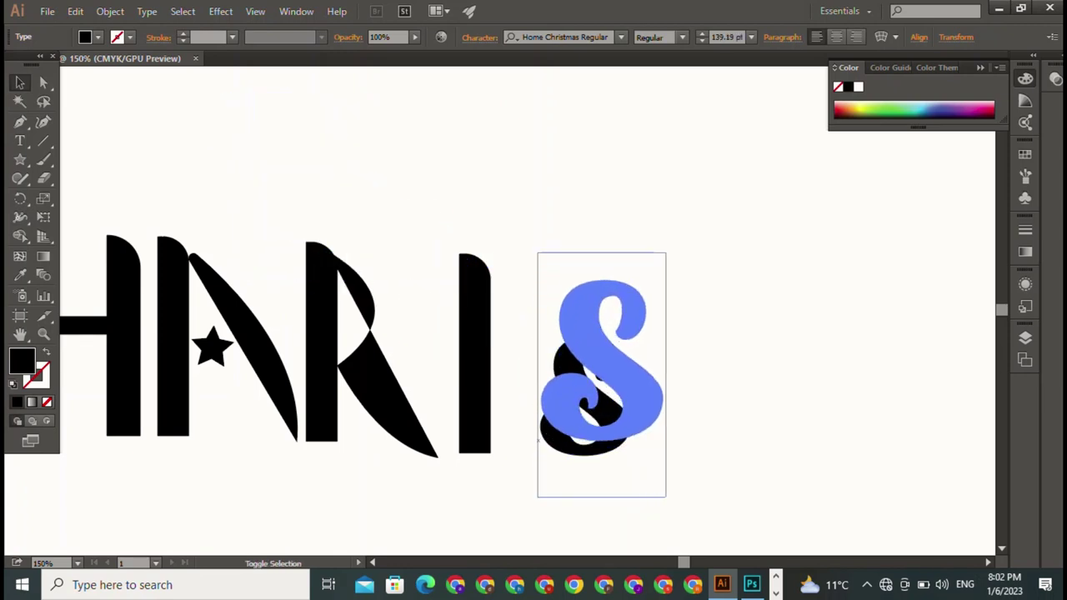
{"action": "left_click_drag", "start_coordinate": [537, 454], "coordinate": [517, 510]}
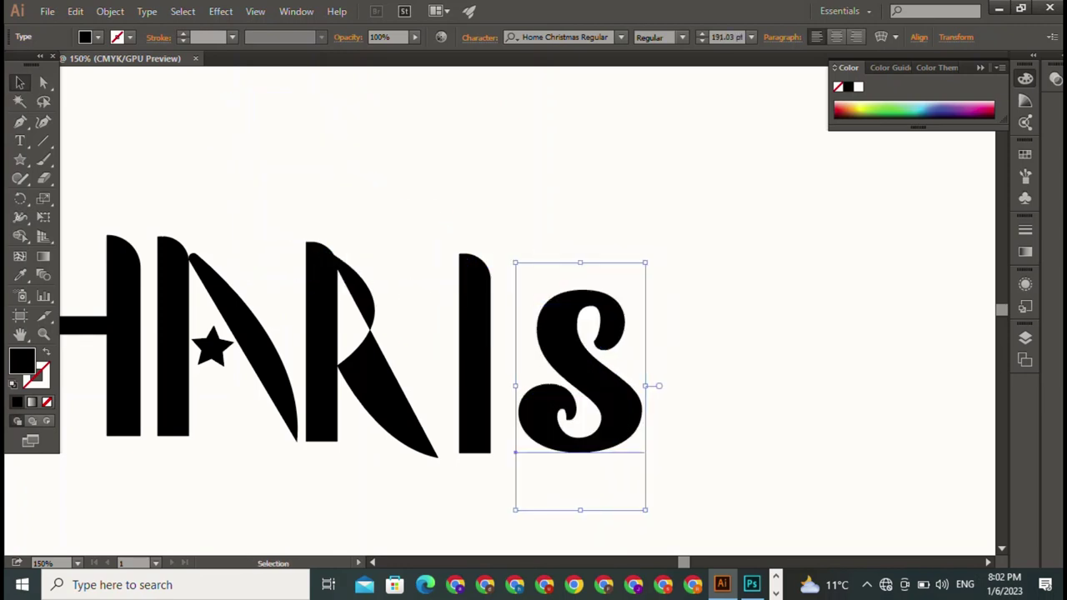
{"action": "key", "text": "ctrl+minus"}
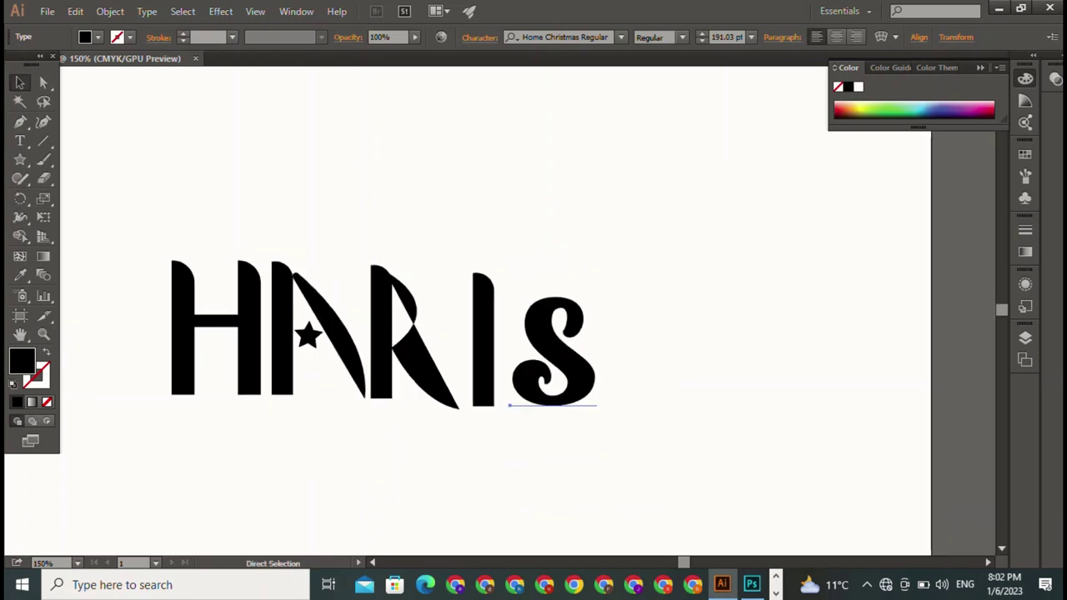
{"action": "key", "text": "ctrl+minus"}
Top-align all the HARIS letters and move the star back down inside the A.
{"action": "left_click_drag", "start_coordinate": [241, 222], "coordinate": [632, 411]}
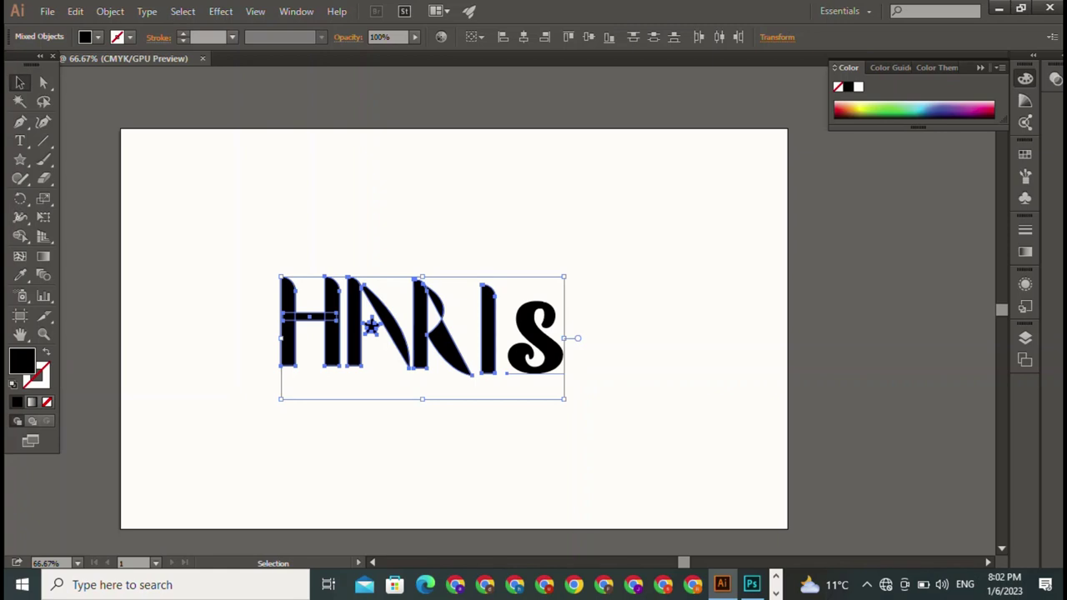
{"action": "left_click", "coordinate": [568, 37]}
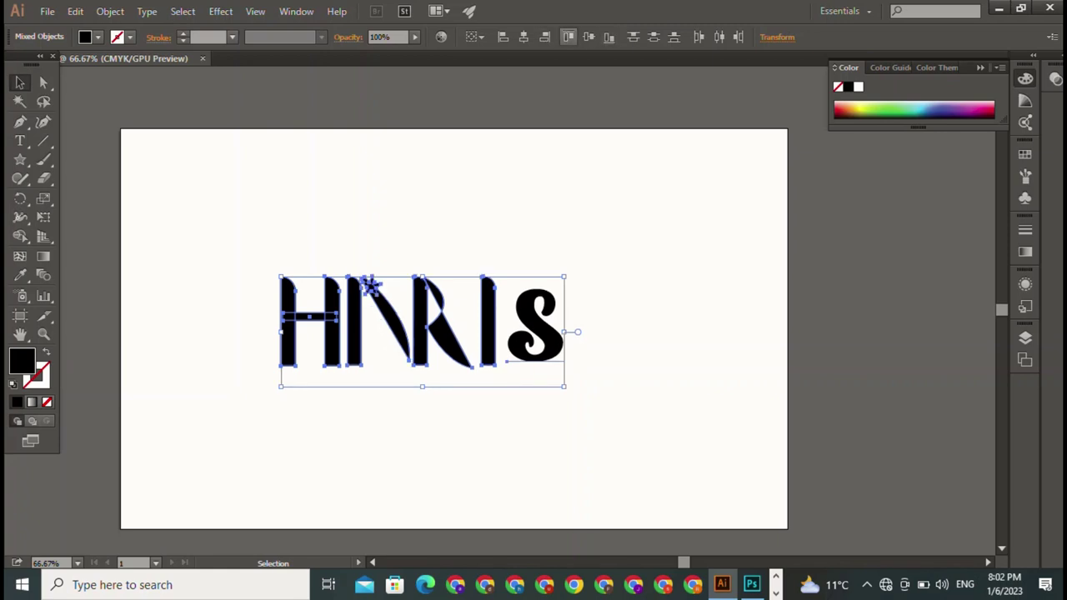
{"action": "key", "text": "ctrl+shift+a"}
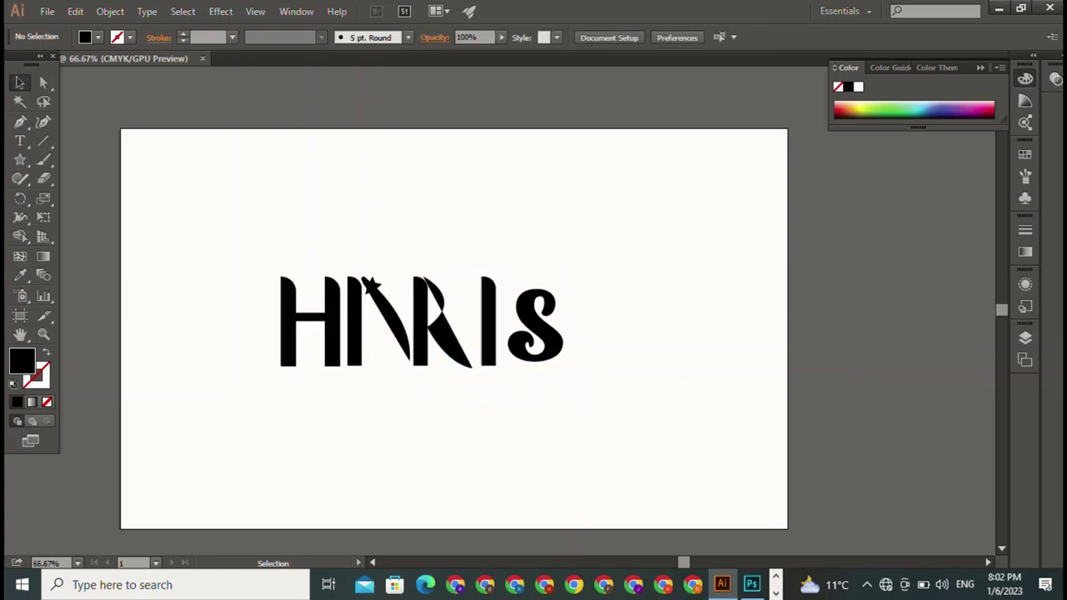
{"action": "left_click", "coordinate": [372, 285]}
{"action": "left_click_drag", "start_coordinate": [372, 286], "coordinate": [371, 316]}
{"action": "key", "text": "ctrl+shift+a"}
Adjust the A's diagonal stroke so it meets its stem.
{"action": "left_click", "coordinate": [391, 327]}
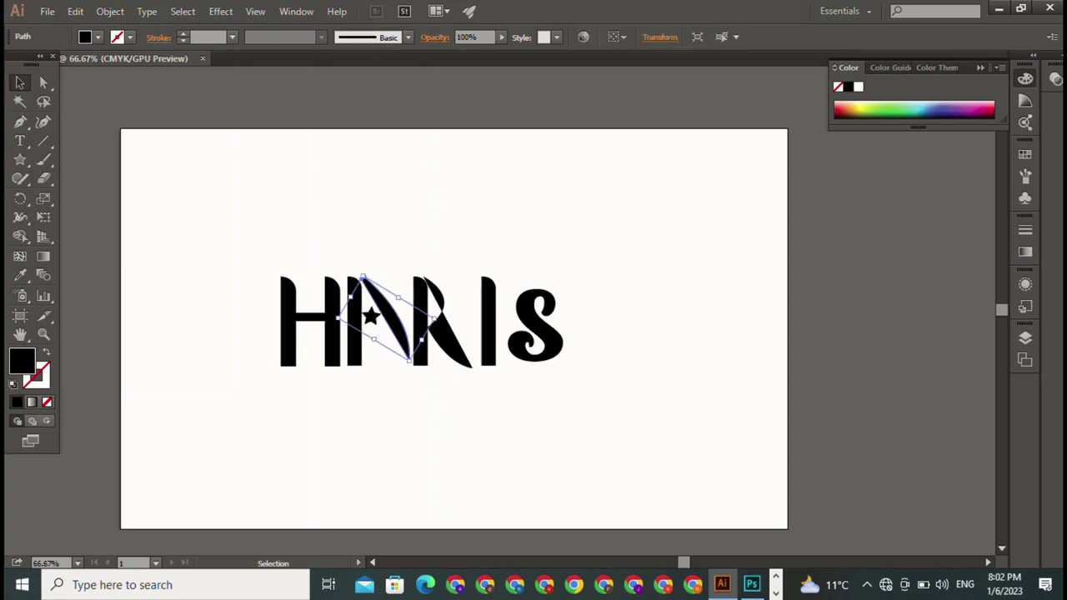
{"action": "left_click_drag", "start_coordinate": [390, 327], "coordinate": [382, 331]}
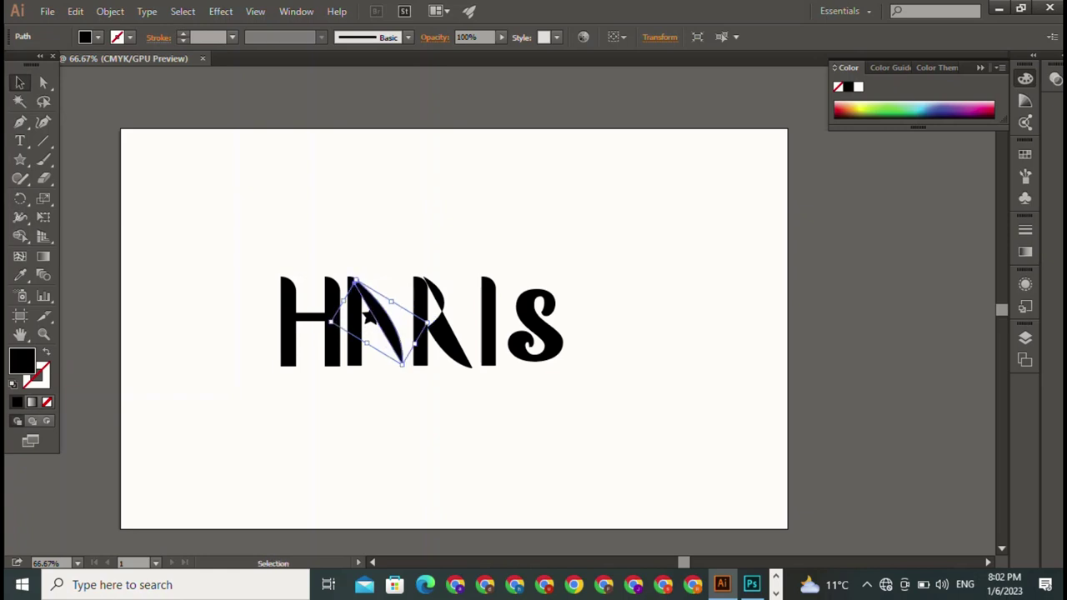
{"action": "key", "text": "ctrl+shift+a"}
{"action": "left_click_drag", "start_coordinate": [357, 286], "coordinate": [372, 327]}
{"action": "key", "text": "ctrl+shift+a"}
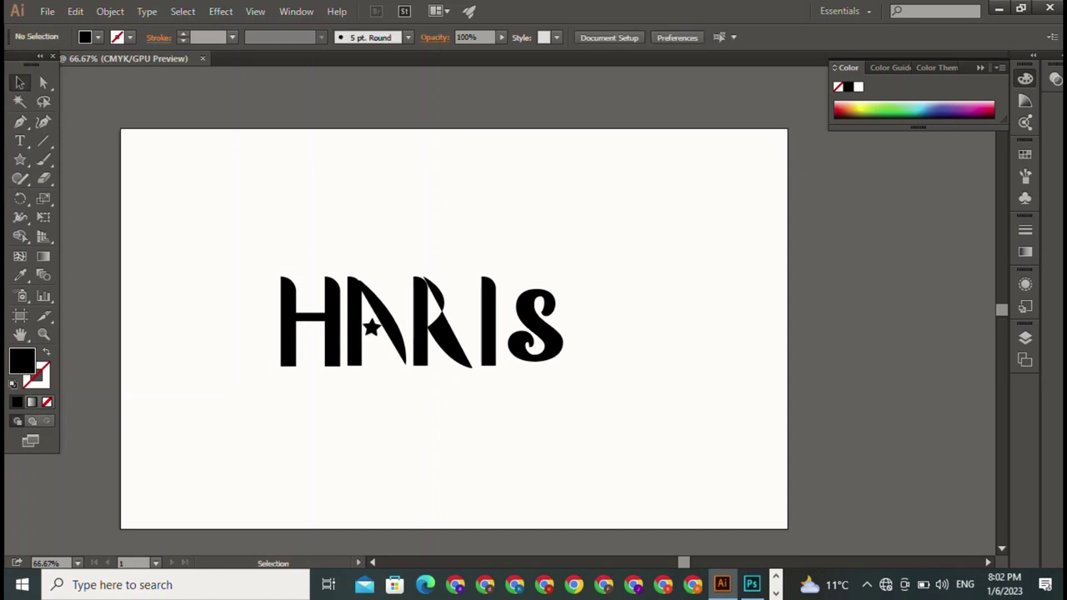